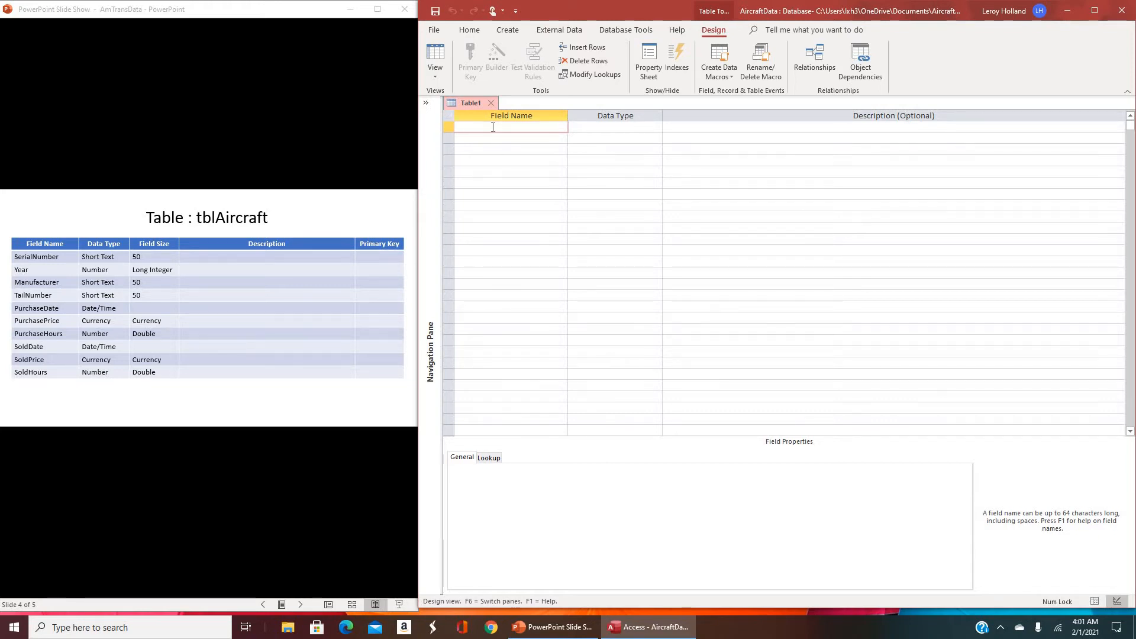
Step: Enter SerialNumber, written without a space, as the table's first field name
text(SerialNumber)
click(480, 126)
click(487, 137)
click(479, 127)
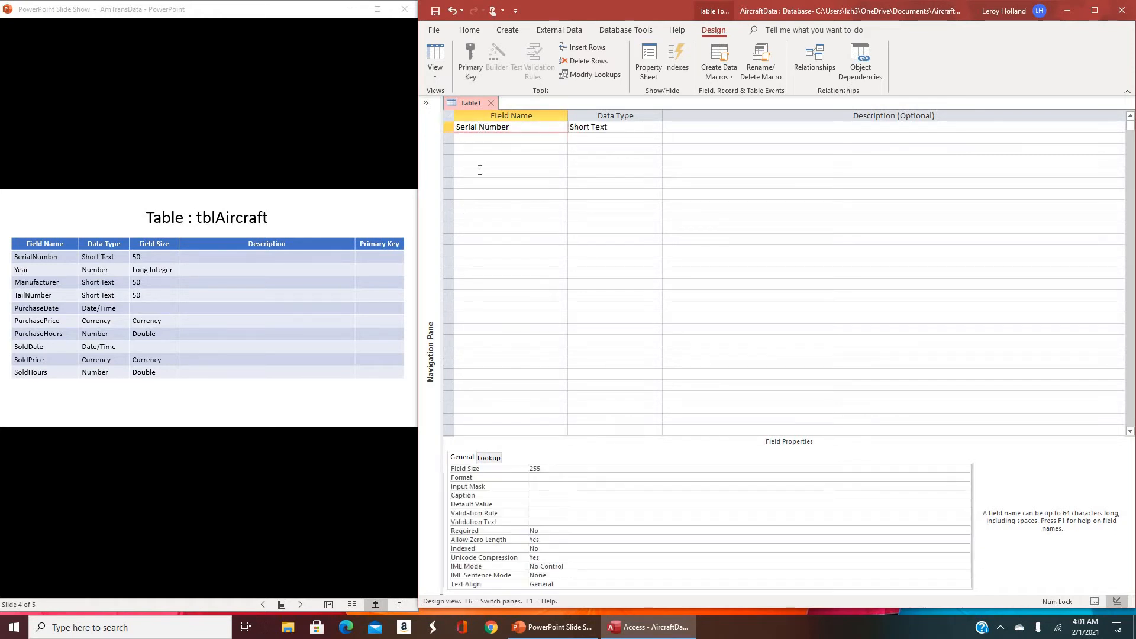
key(BackSpace)
key(Delete)
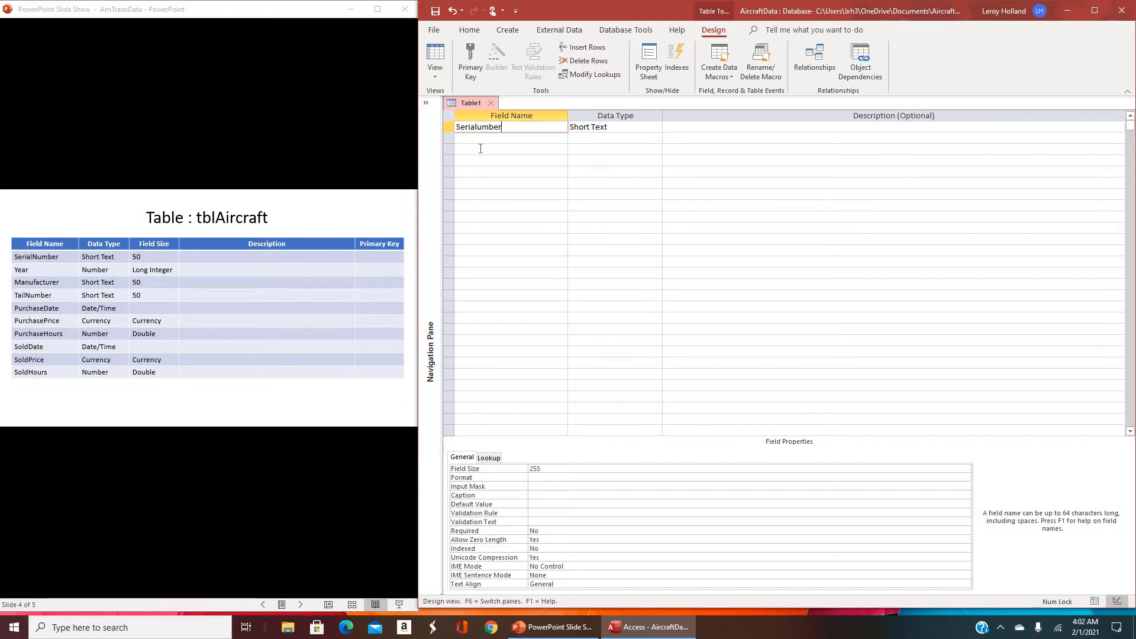
key(Left)
key(Left)
key(Left)
key(Left)
key(Left)
text(N)
Step: Keep SerialNumber as Short Text and set its field size to 50
click(615, 127)
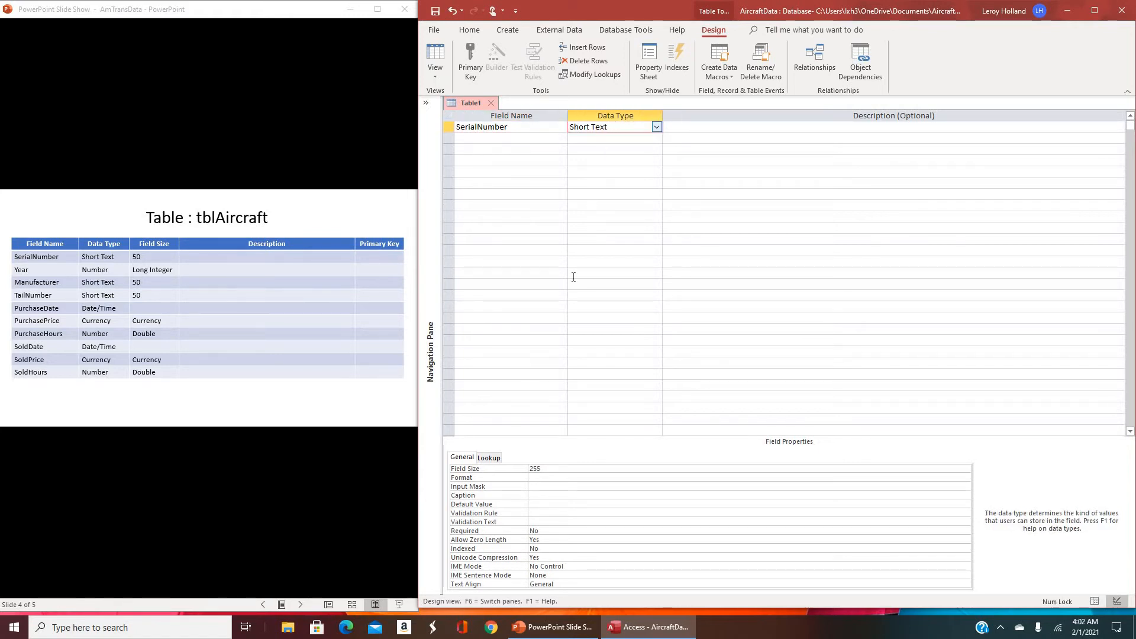
click(549, 469)
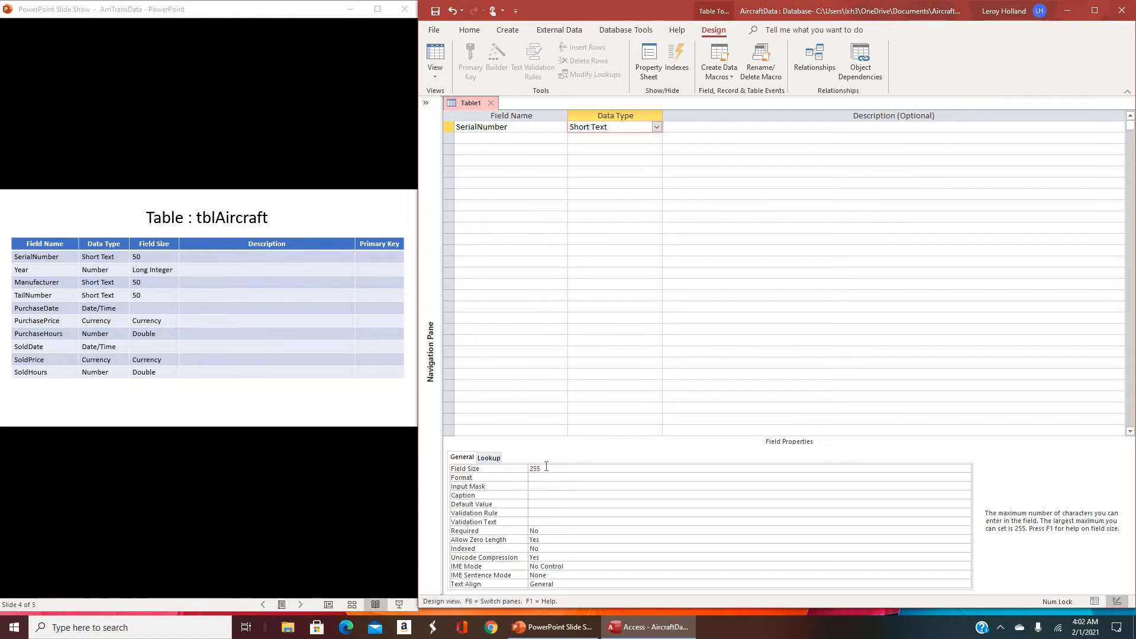
drag(529, 469, 541, 470)
text(50)
Step: Add a Year field with the Number data type, accepting the reserved word as its name
click(488, 136)
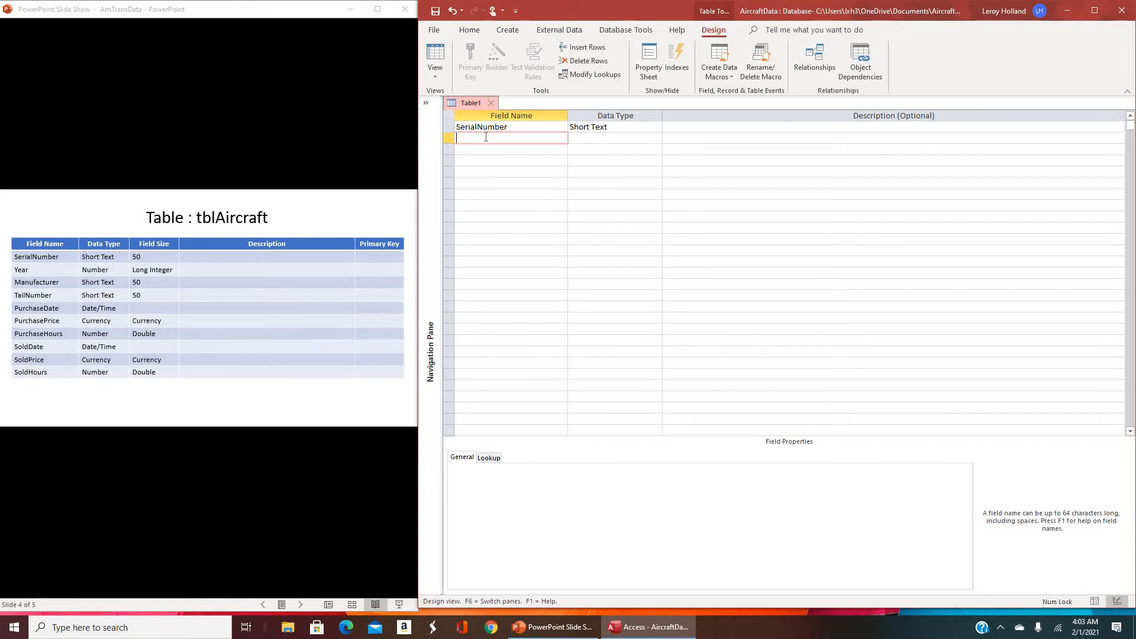
text(Year)
click(610, 142)
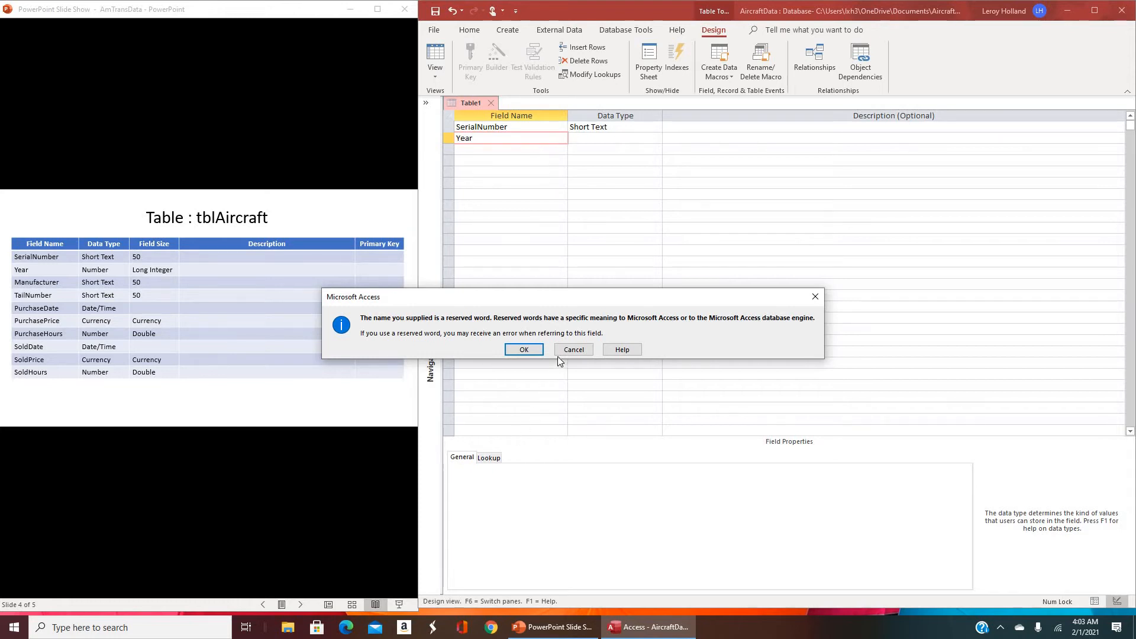
click(525, 350)
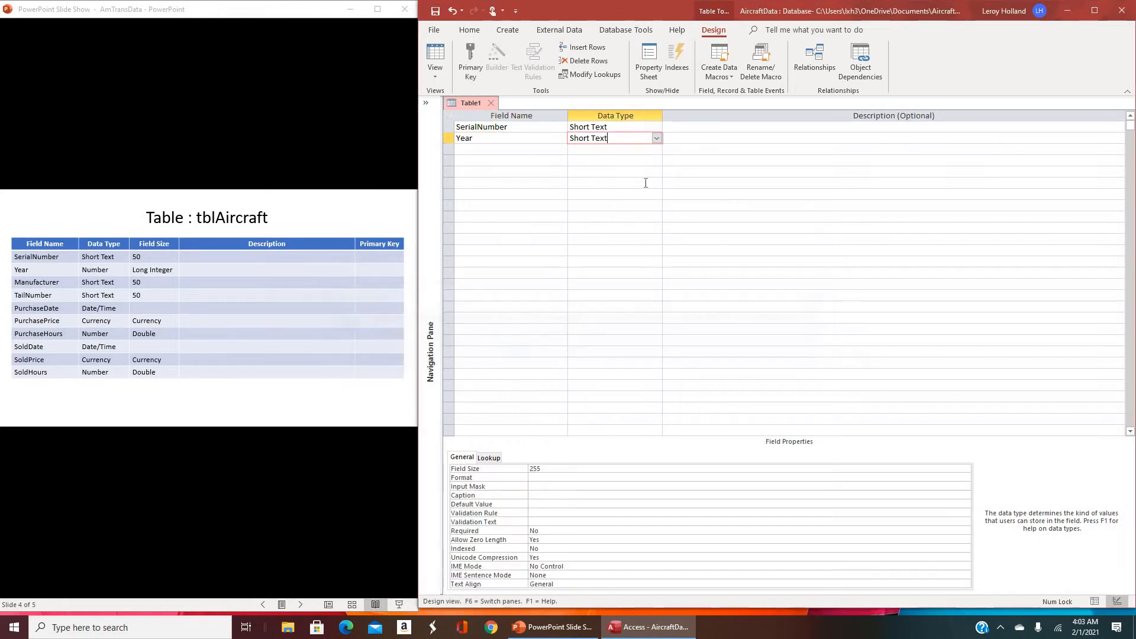
click(657, 139)
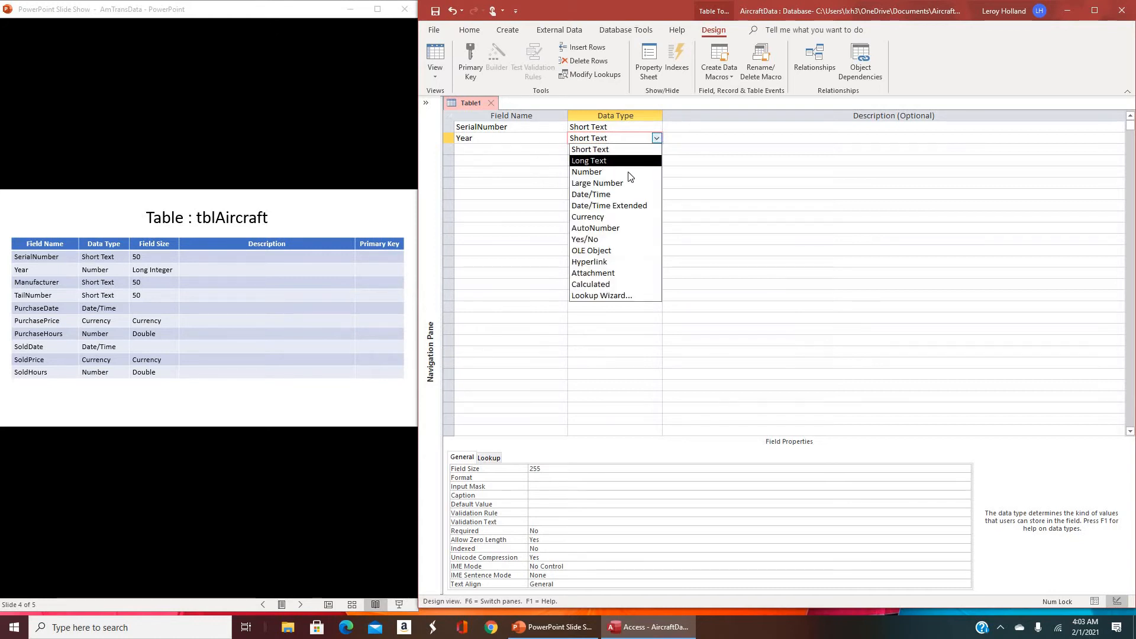
click(627, 173)
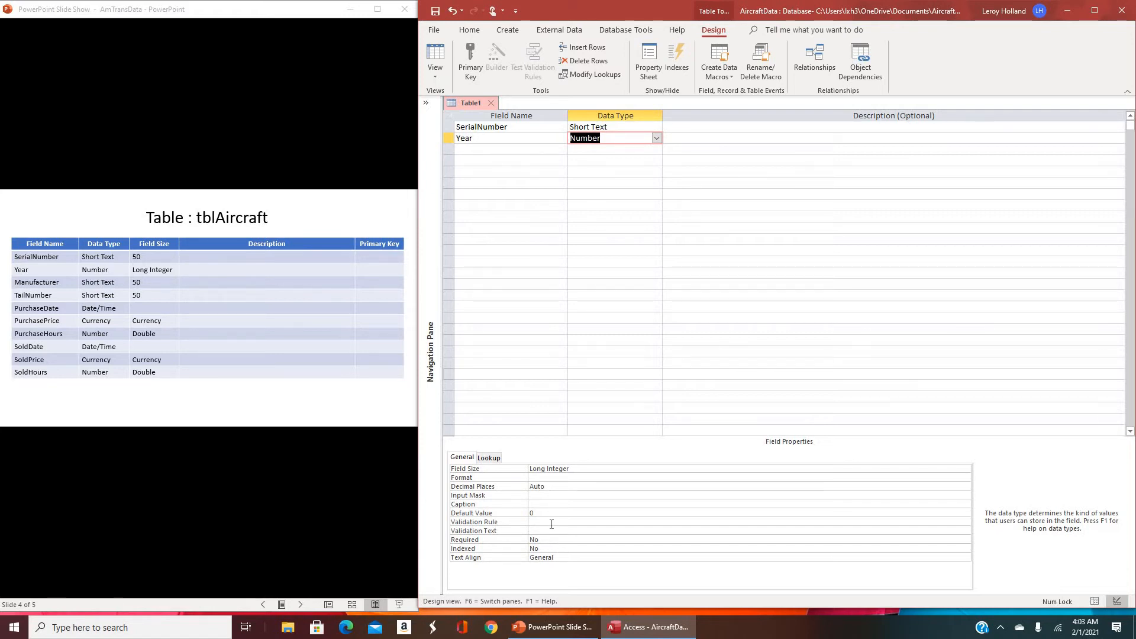
Step: Add a Manufacturer field as Short Text with a field size of 50
click(491, 149)
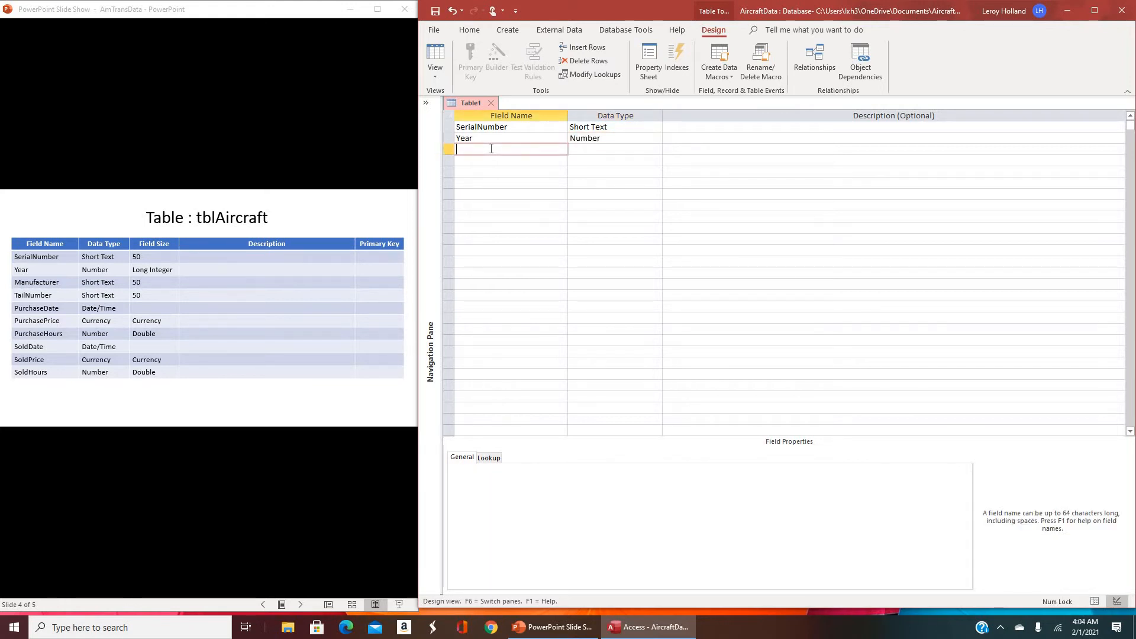
text(Manufacturer)
click(580, 149)
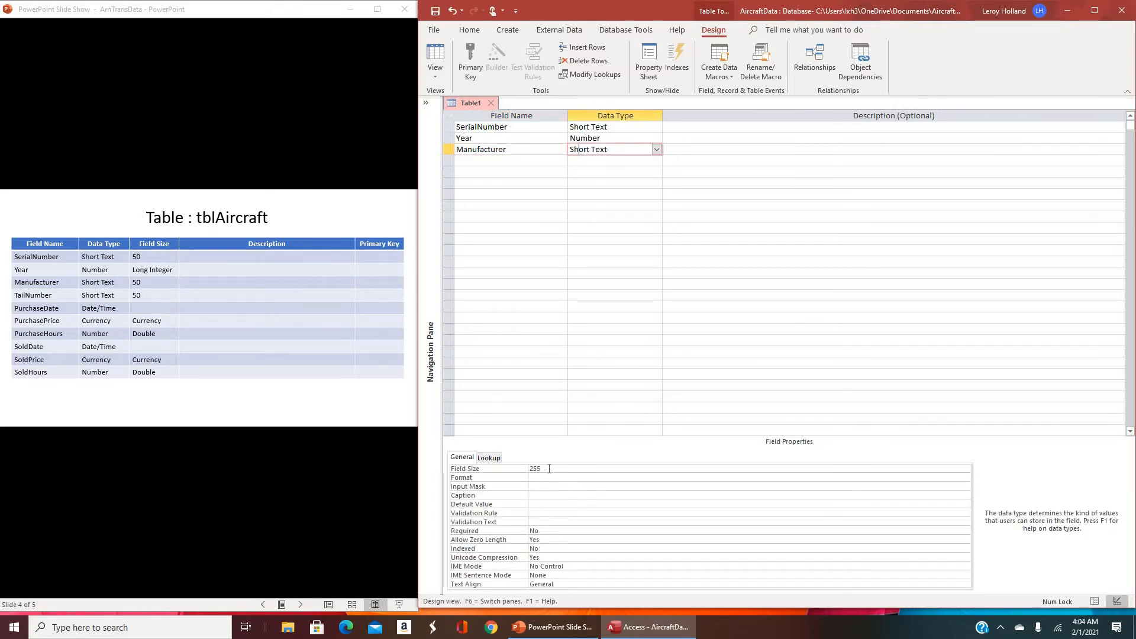
click(531, 468)
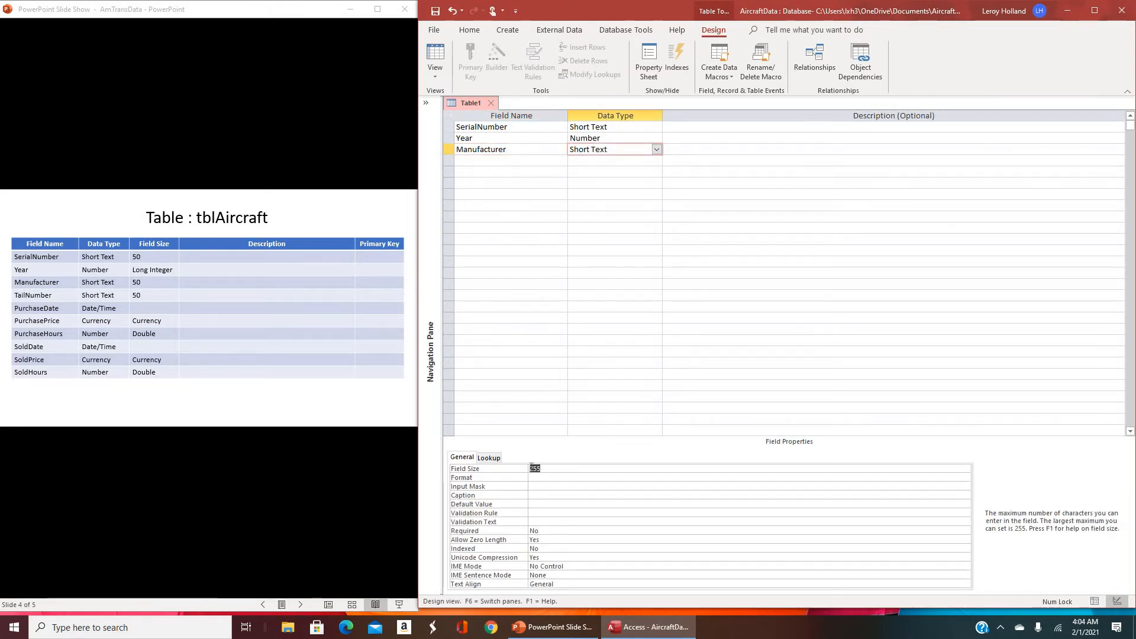
text(50)
Step: Add a TailNumber field as Short Text with a field size of 50
click(477, 161)
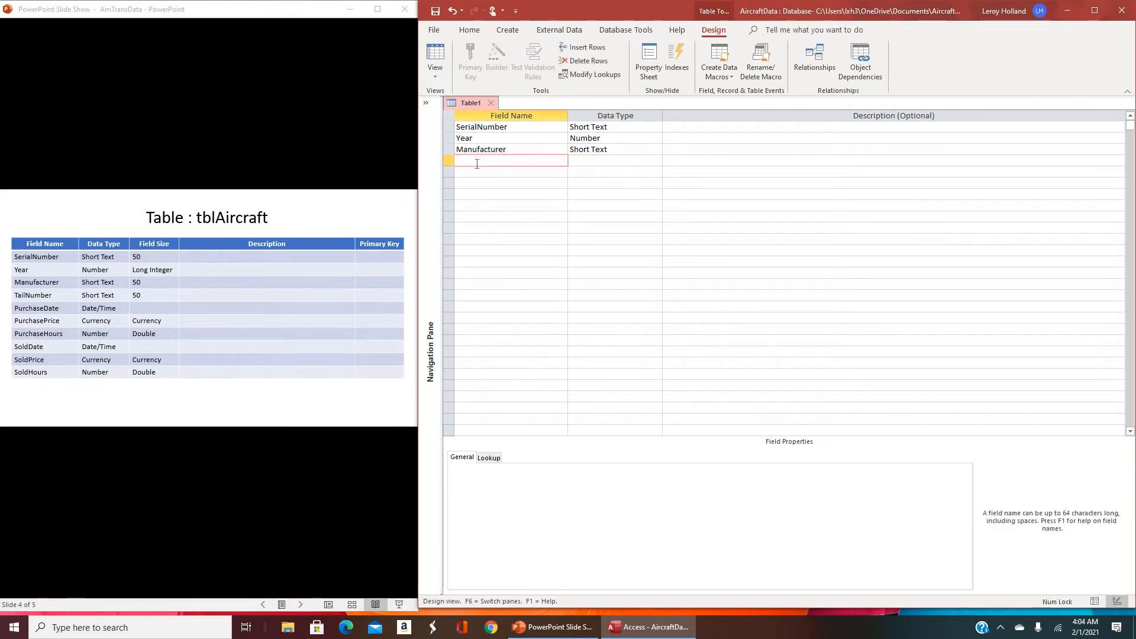
text(TailNumber)
click(582, 160)
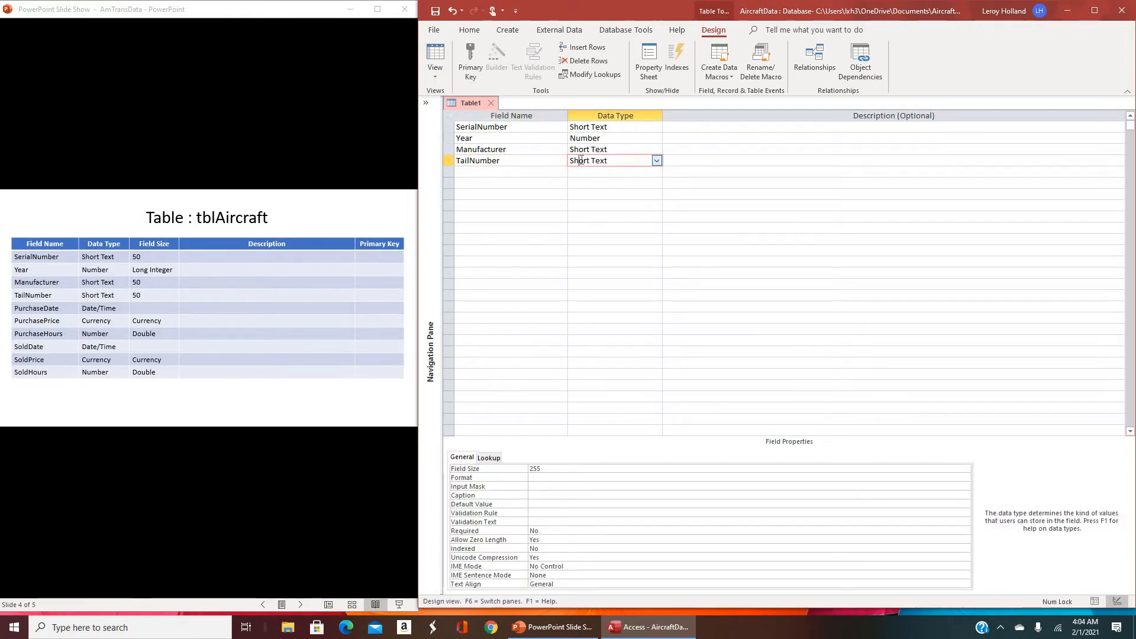
click(657, 161)
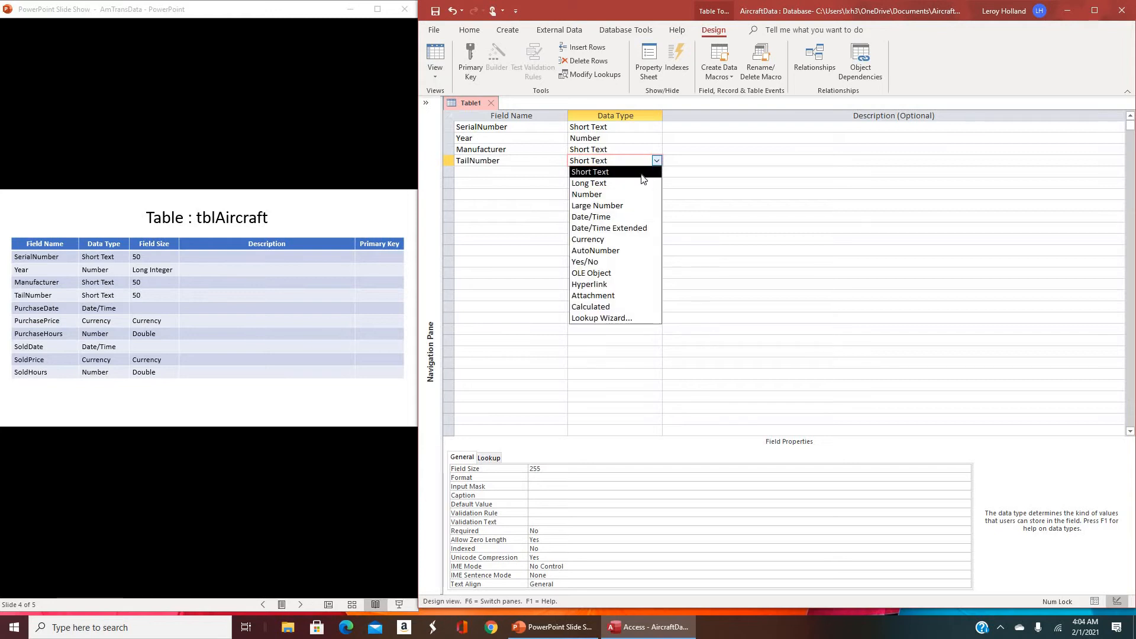
click(642, 173)
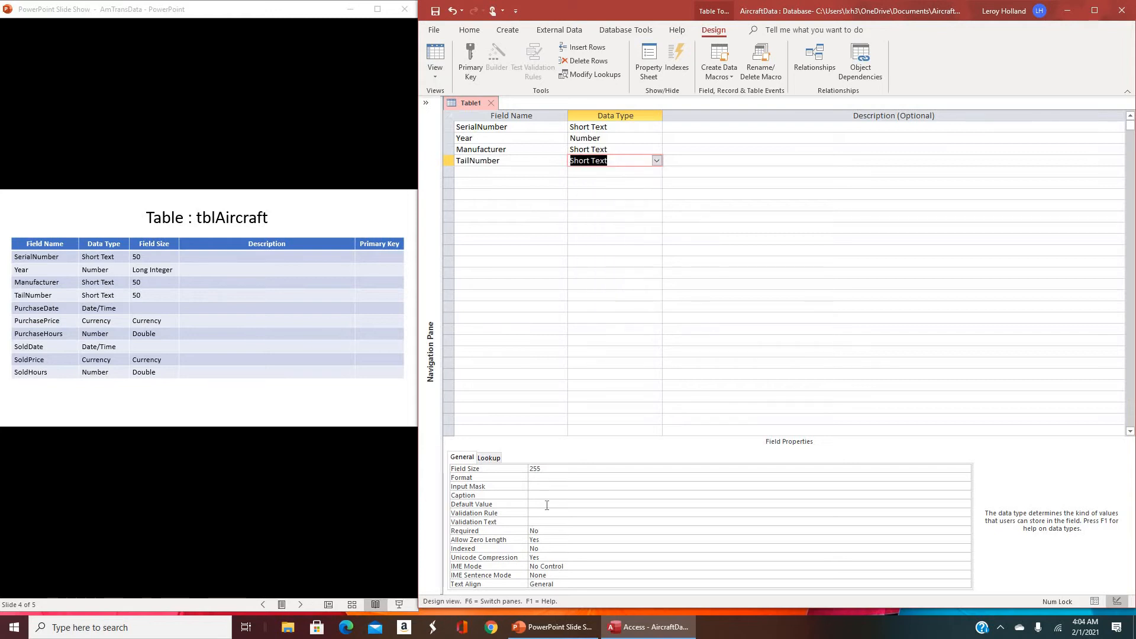
click(553, 470)
click(527, 470)
text(50)
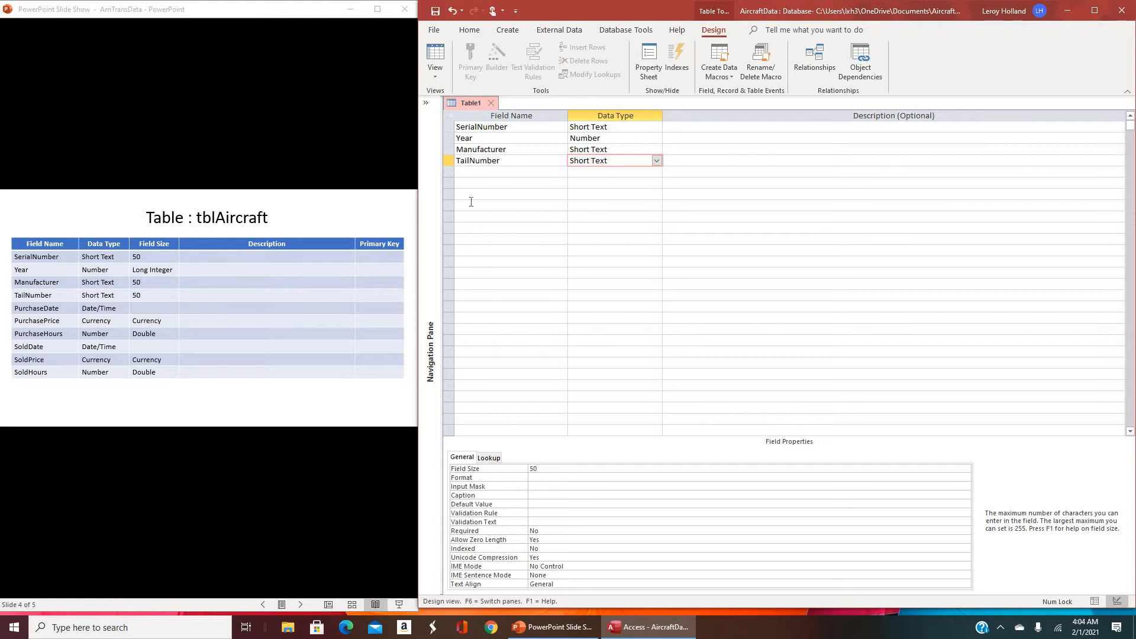
Step: Add a PurchaseDate field below TailNumber with the Date/Time data type
click(473, 171)
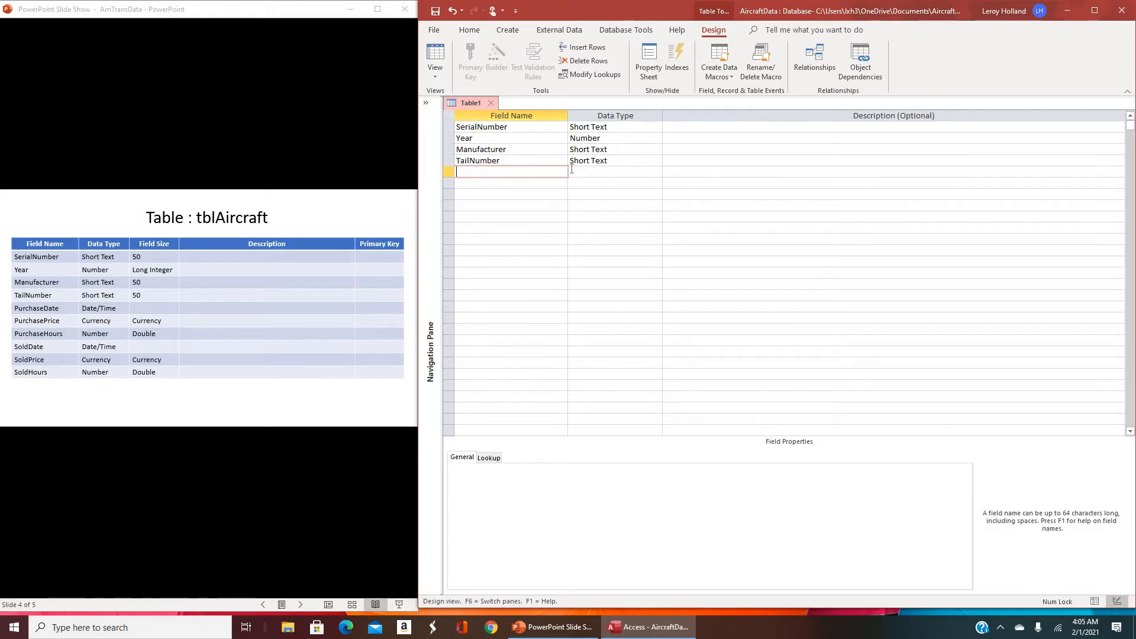
click(621, 159)
click(516, 169)
text(PurchaseDate)
key(Tab)
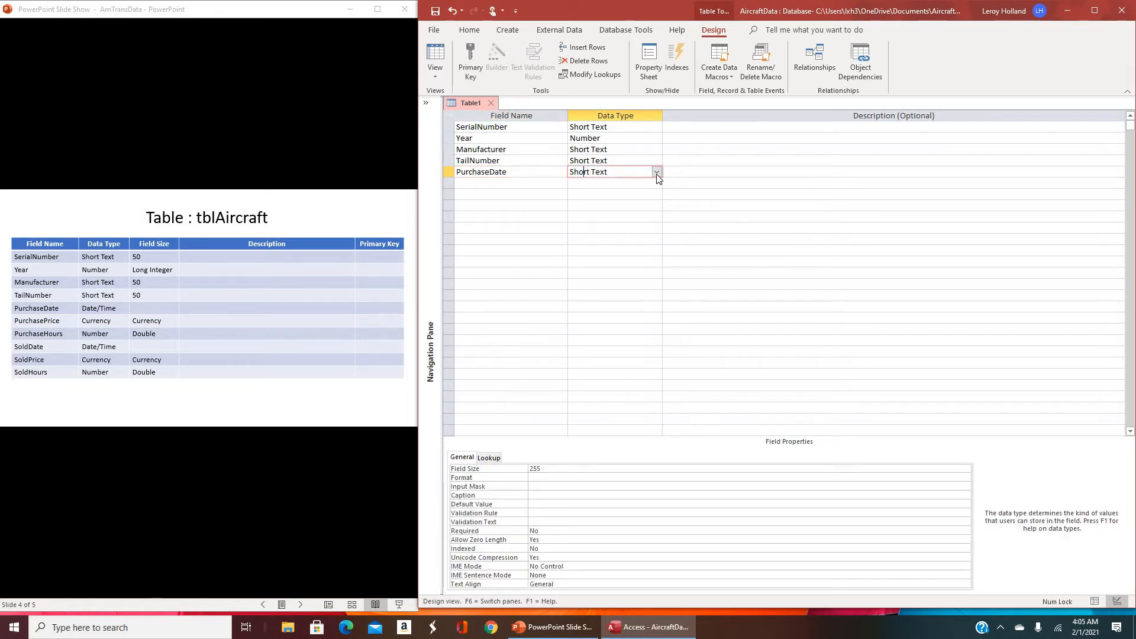
click(657, 172)
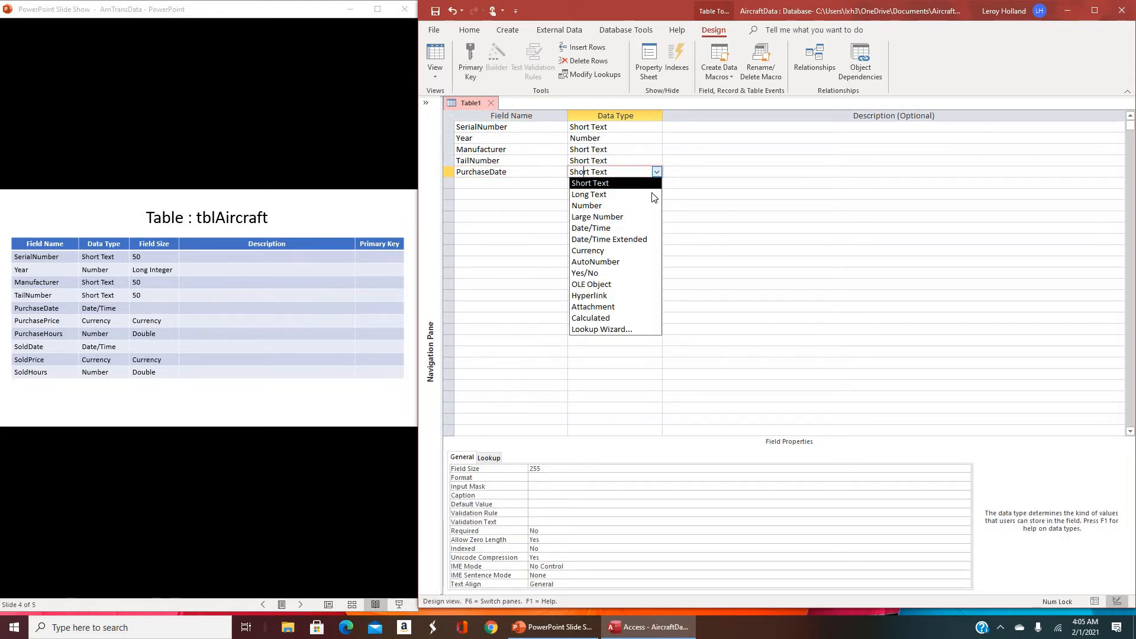
click(638, 225)
Step: Add a field named PruchasePrice with the Currency data type and view its available display formats
click(498, 184)
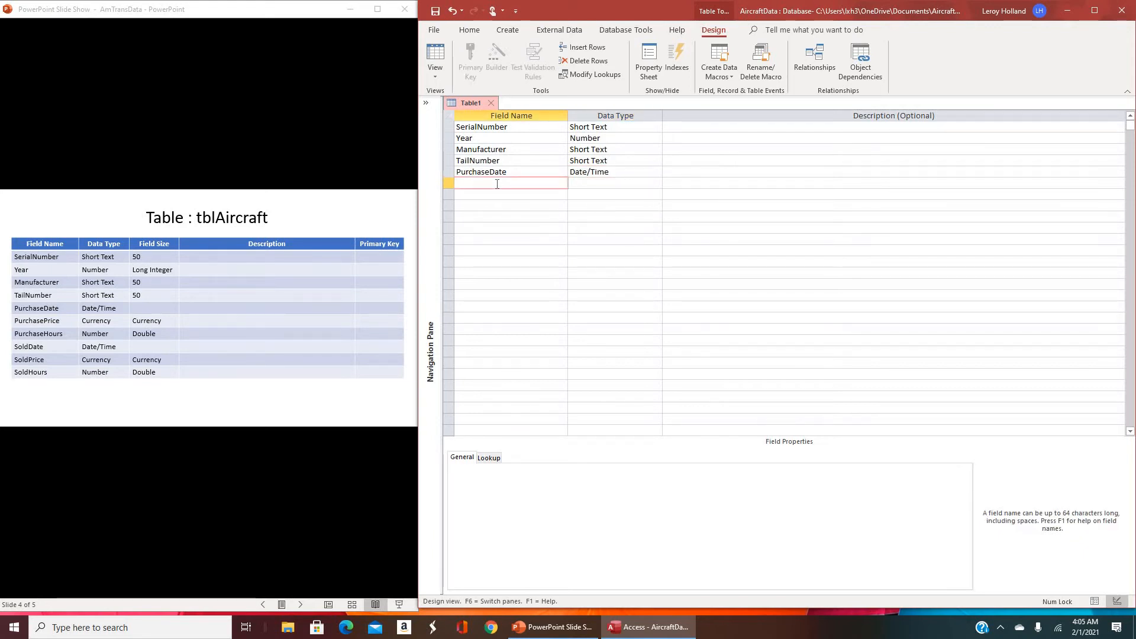
text(Prucha)
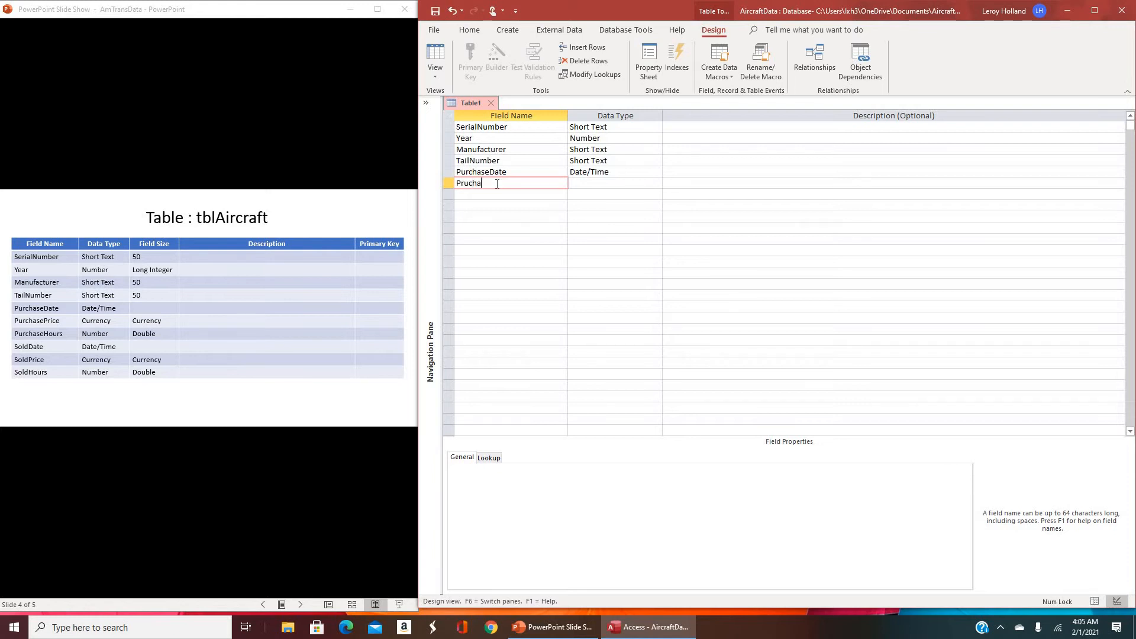
text(se Price)
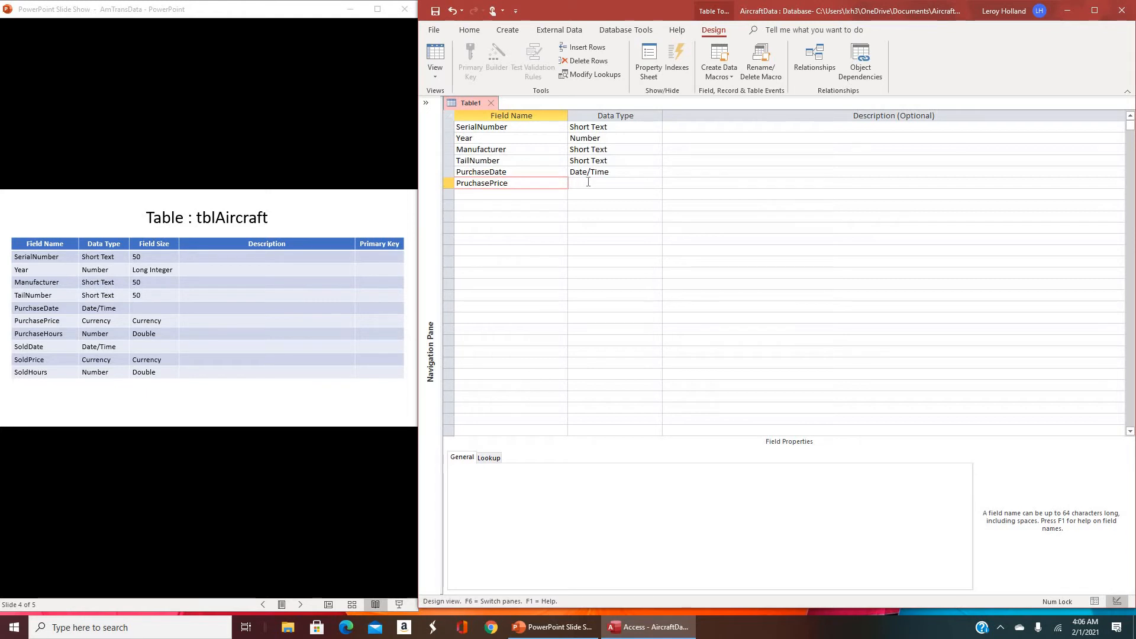
click(584, 183)
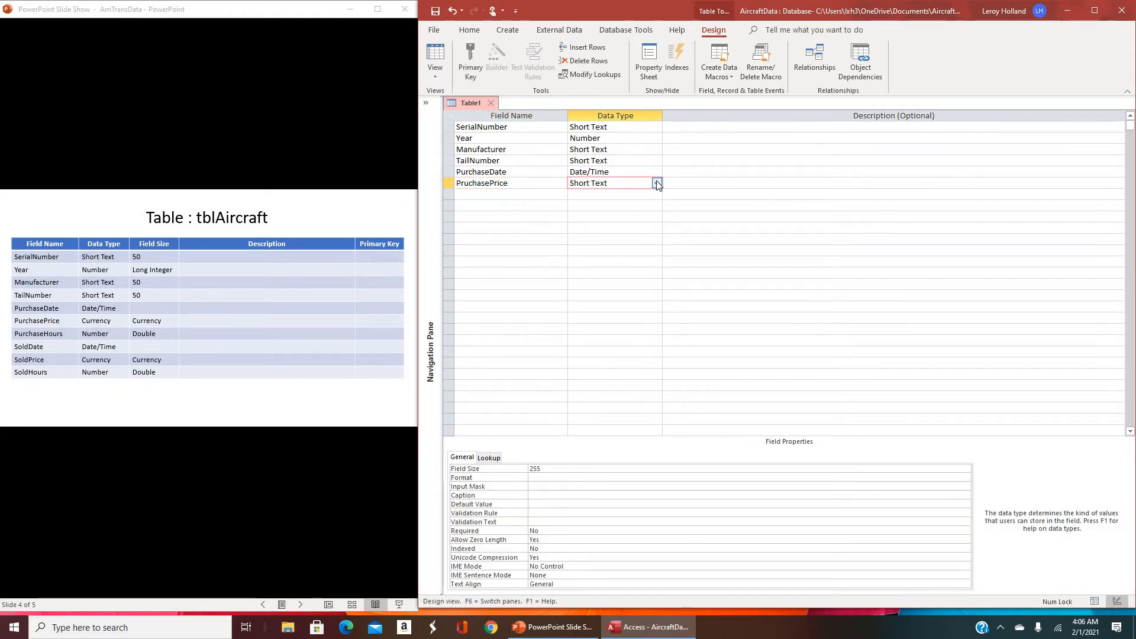
click(656, 183)
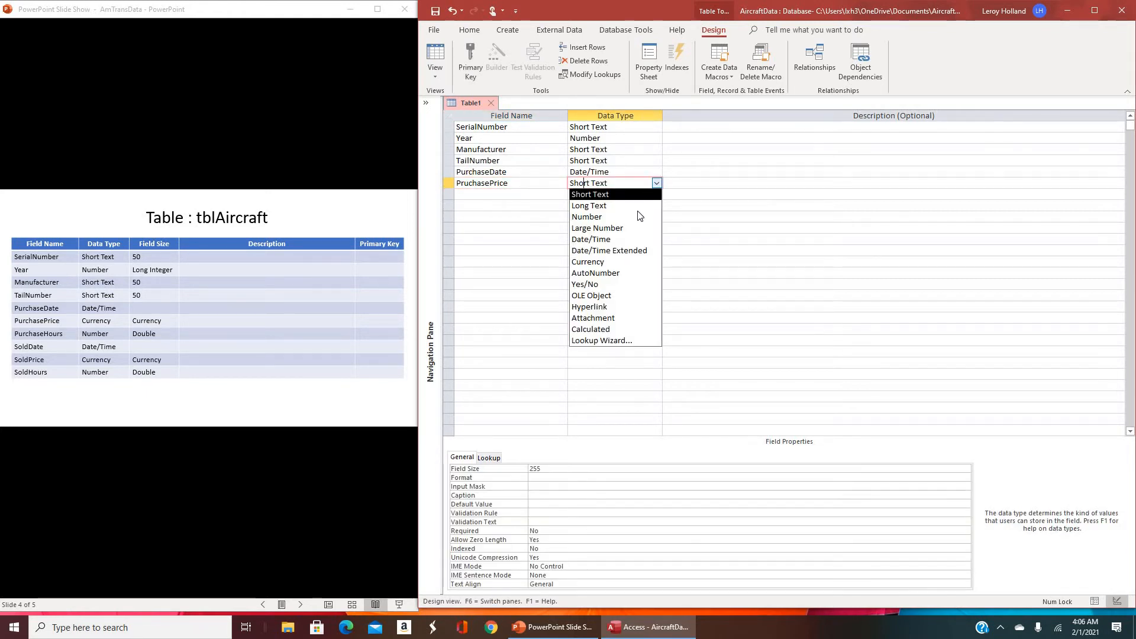
click(634, 261)
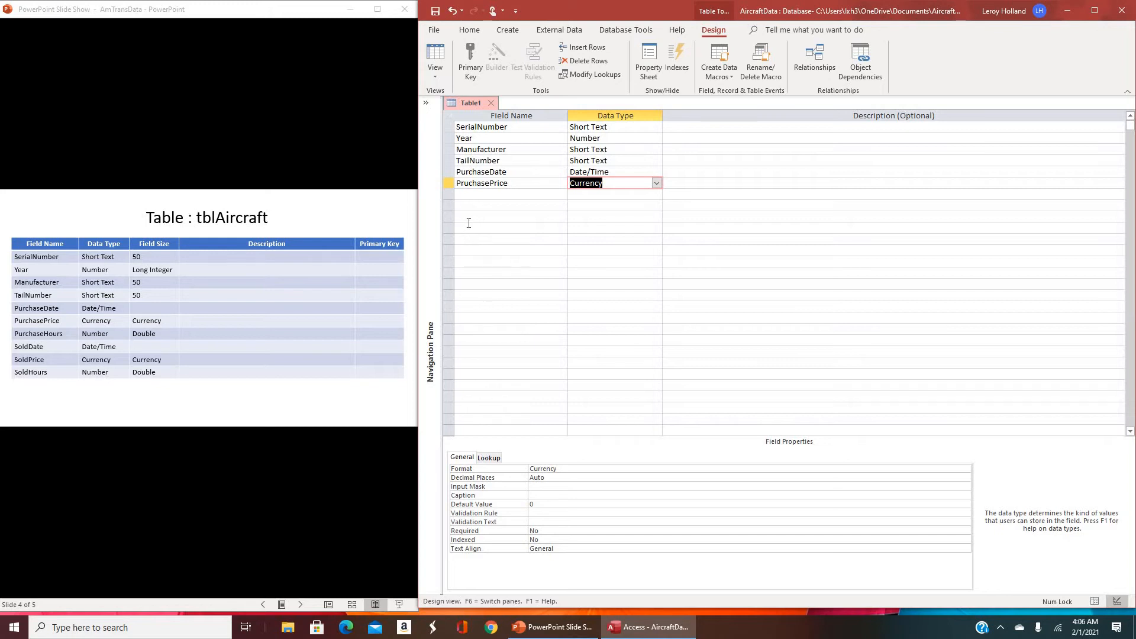
click(578, 469)
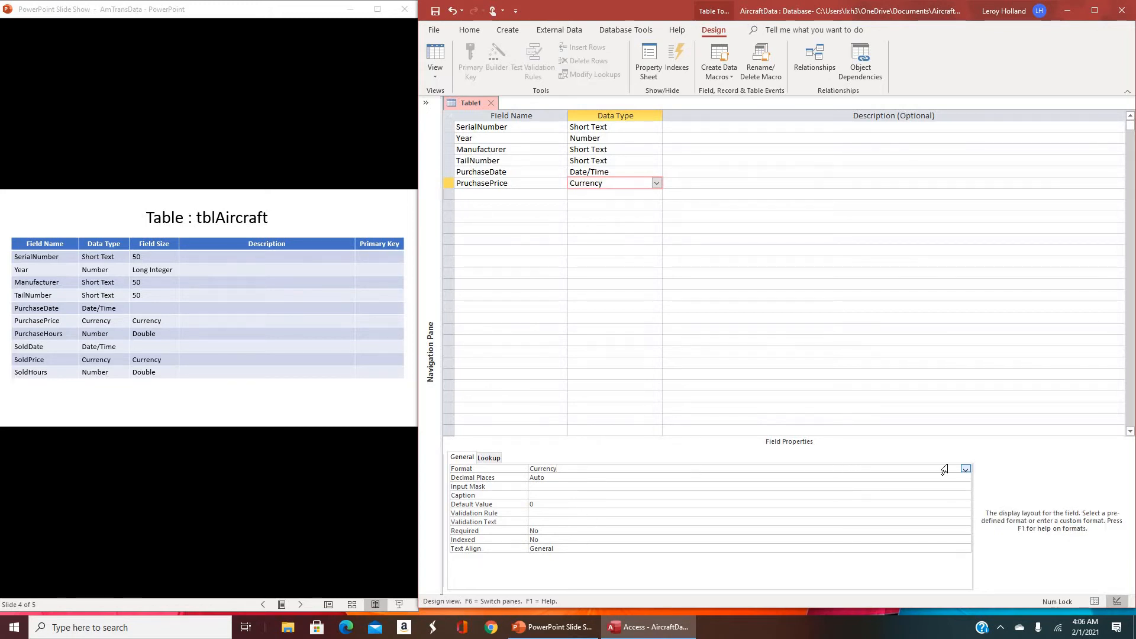
click(966, 469)
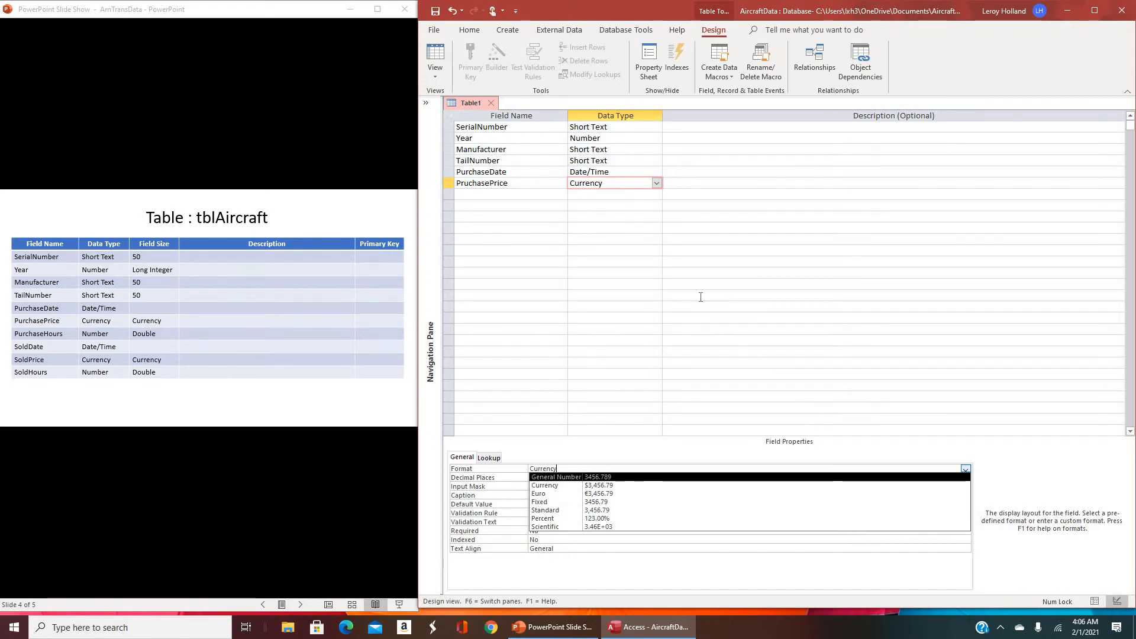
Step: Add a PurchaseHours field with the Number data type and set its field size to Double
click(499, 193)
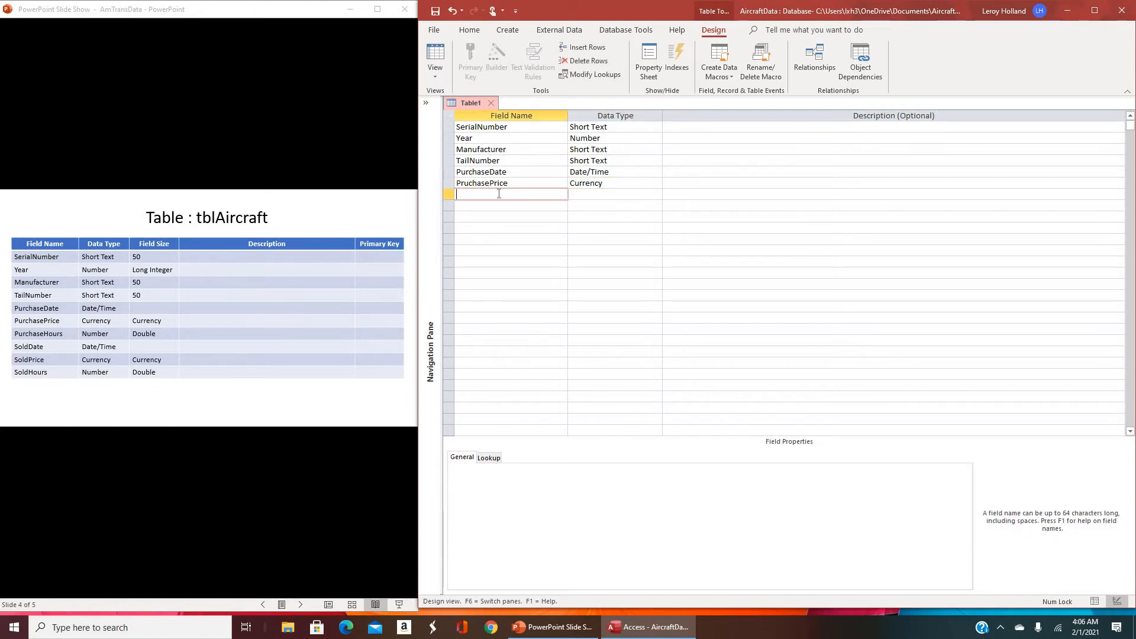
text(PurchaseHours)
click(576, 194)
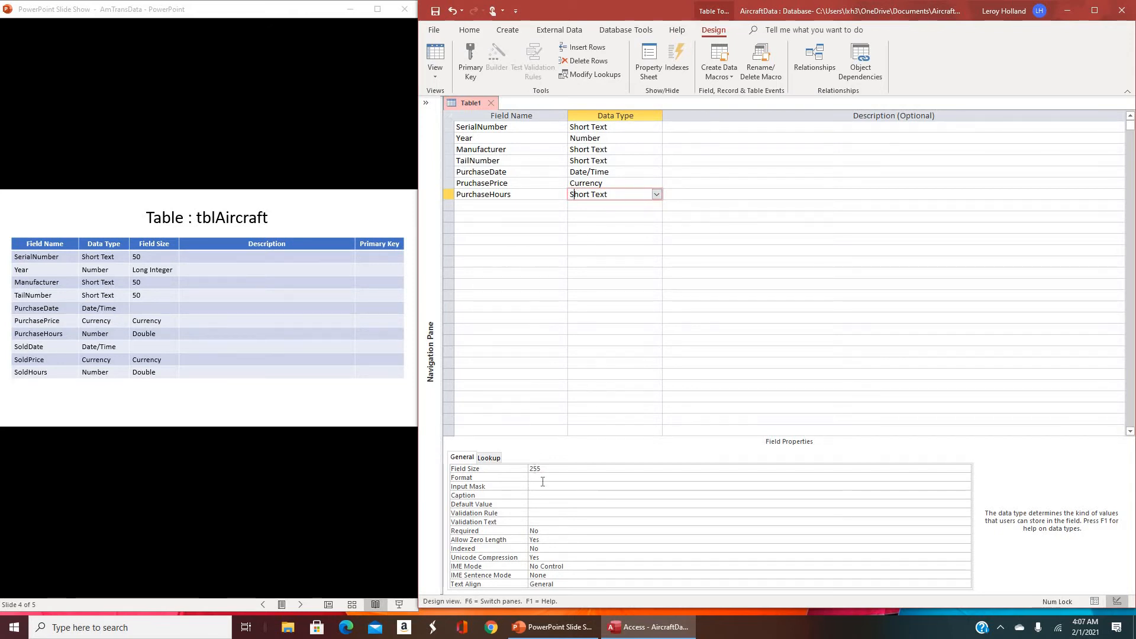
click(657, 195)
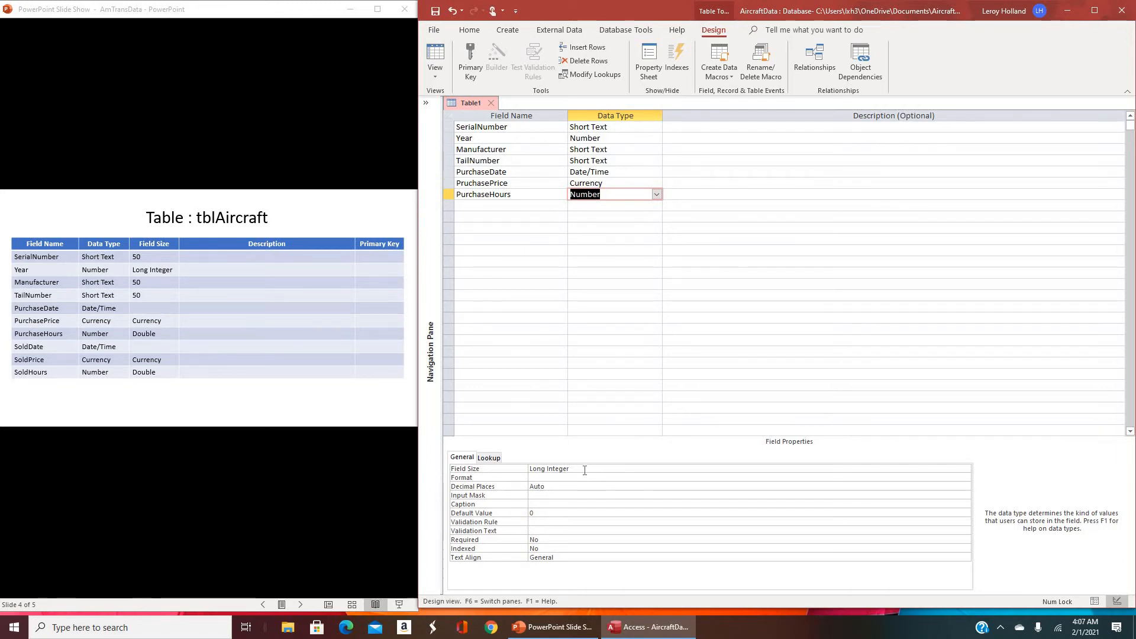
click(584, 471)
click(968, 468)
click(851, 511)
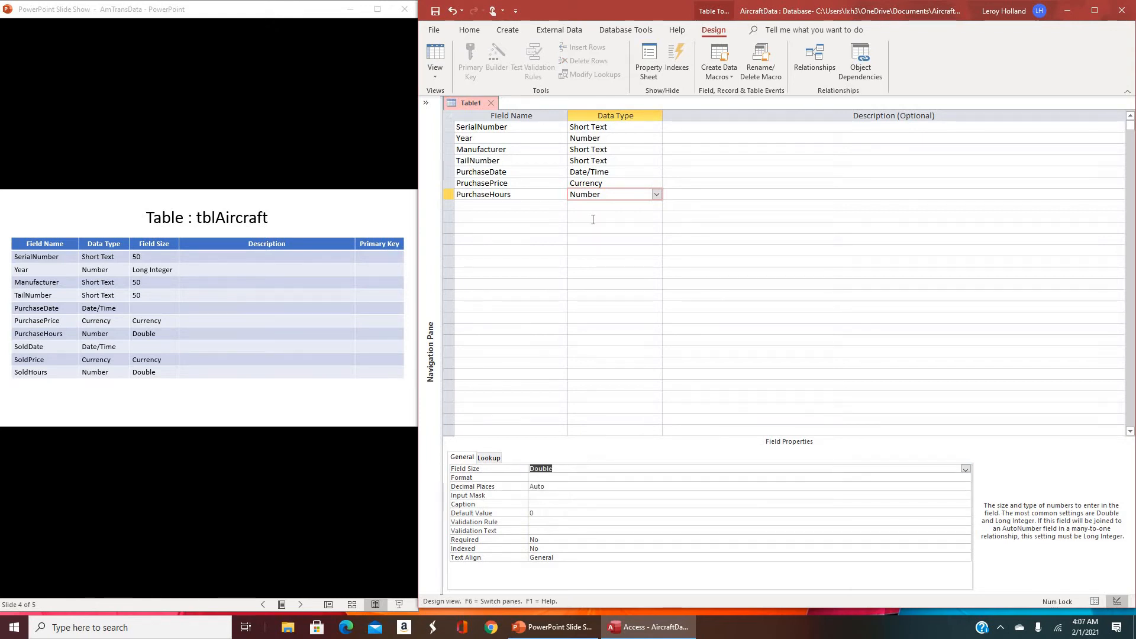
Step: Add a SoldDate field below PurchaseHours with the Date/Time data type
click(494, 204)
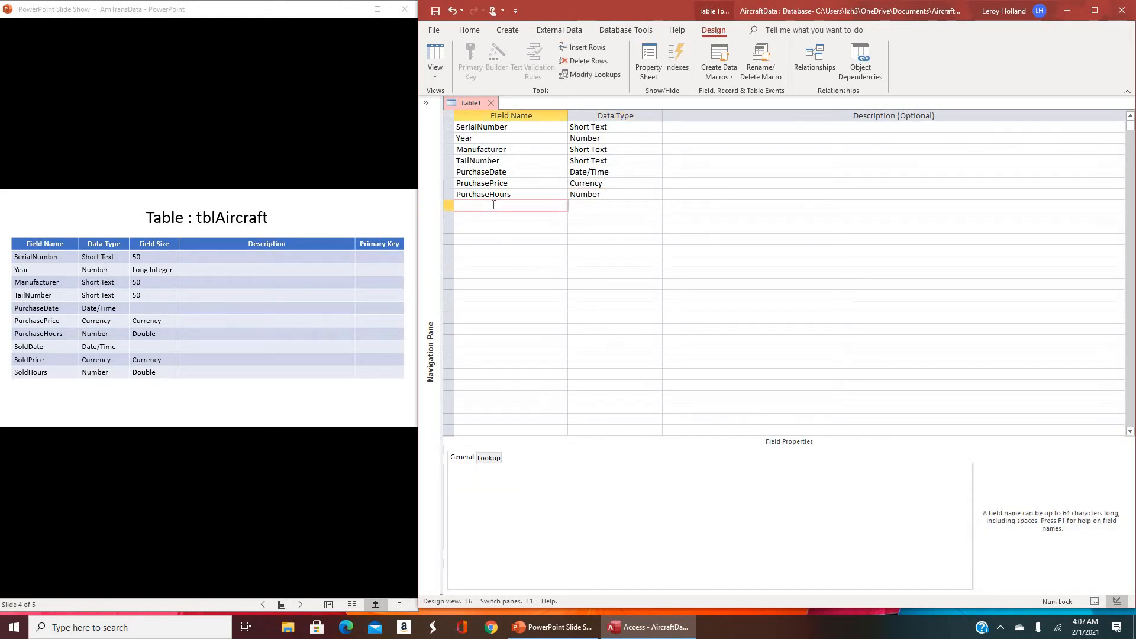
text(SoldDate)
click(587, 206)
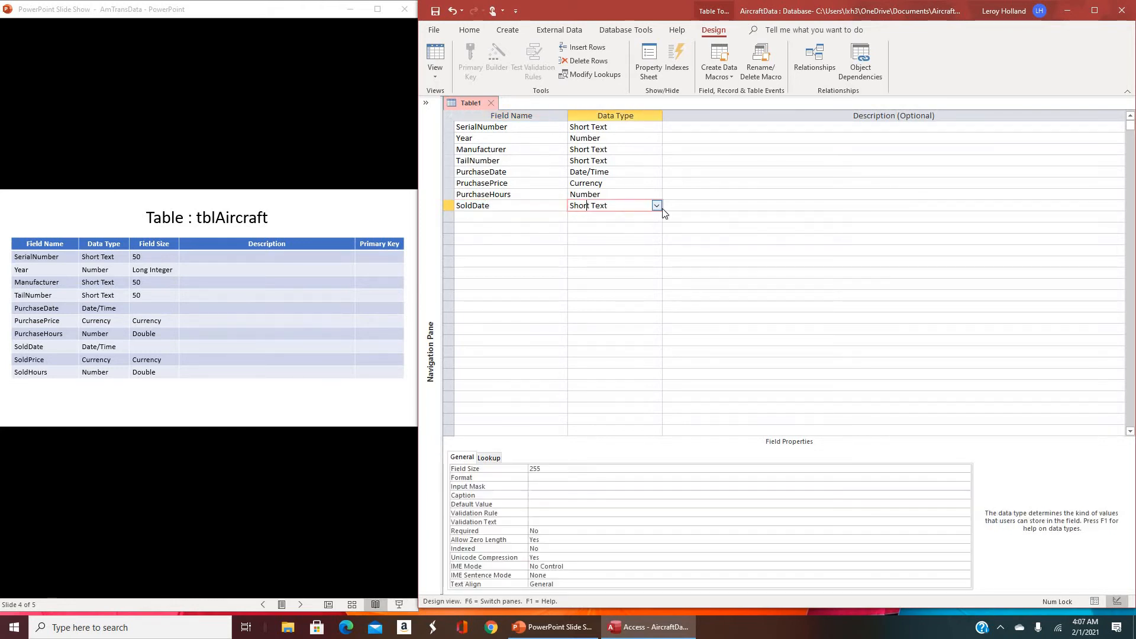
click(657, 206)
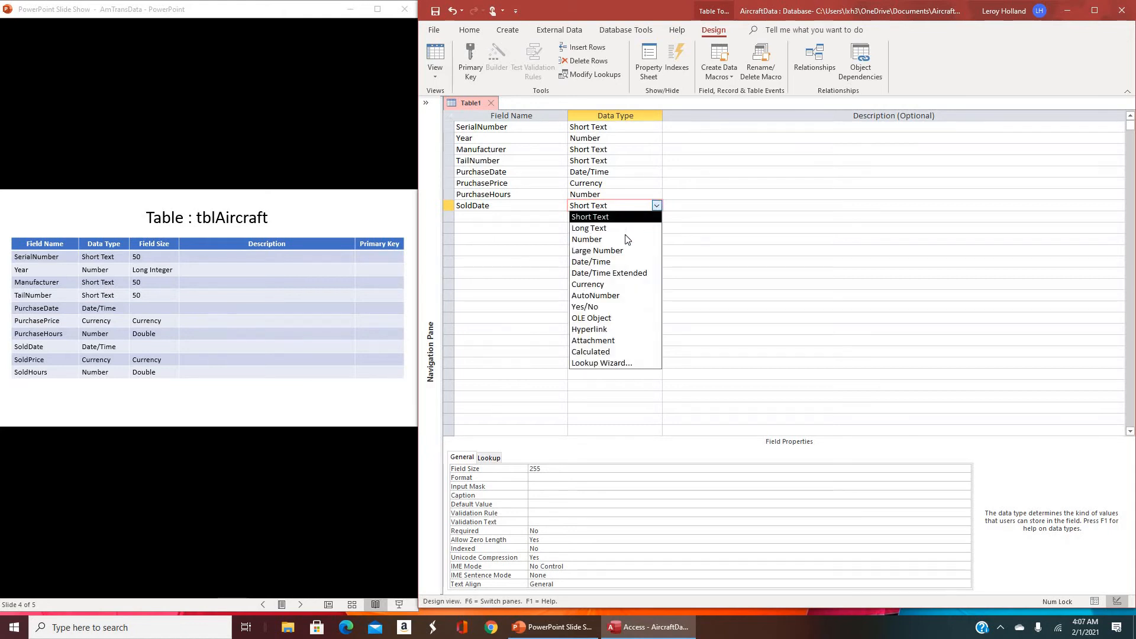
key(Return)
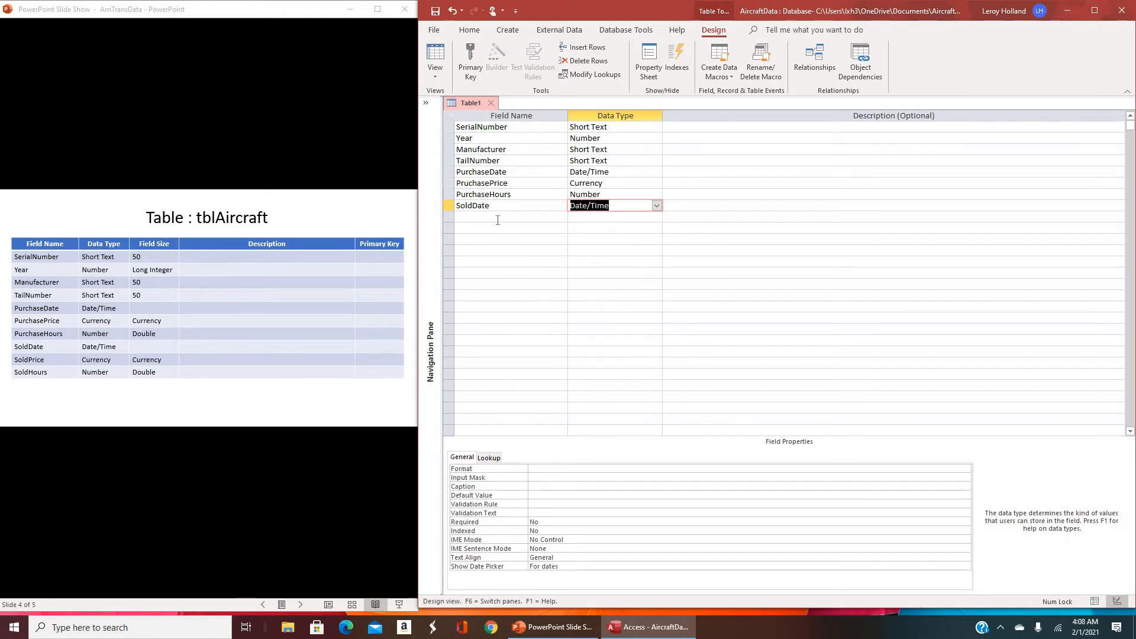
Step: Add a SoldPrice field below SoldDate with the Currency data type
click(495, 218)
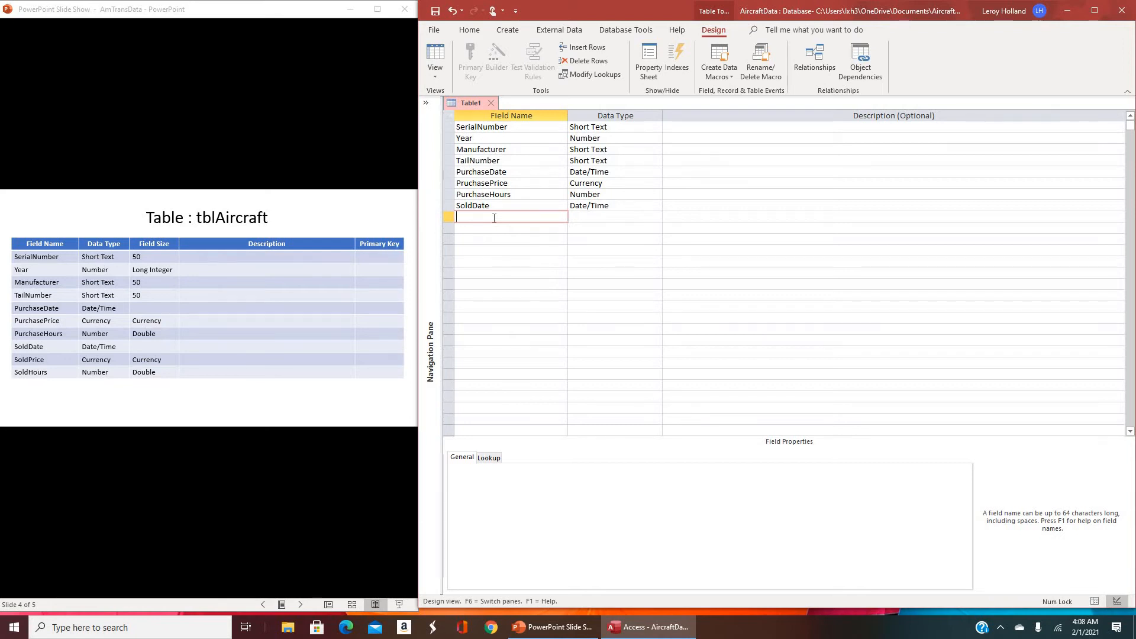
text(SoldPrice)
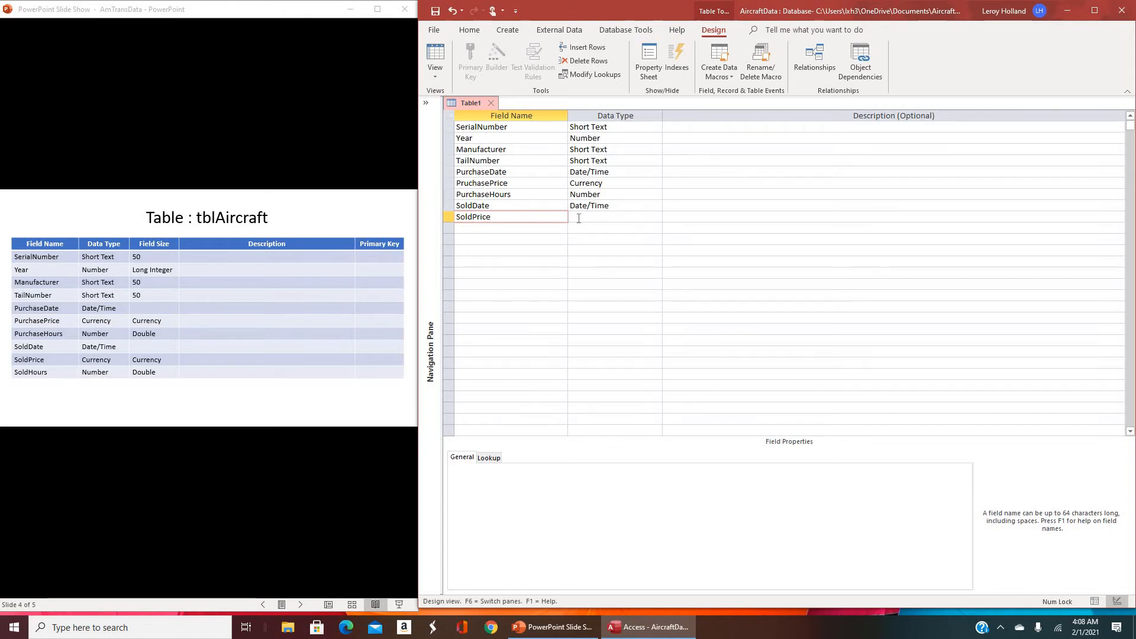
click(657, 217)
click(657, 218)
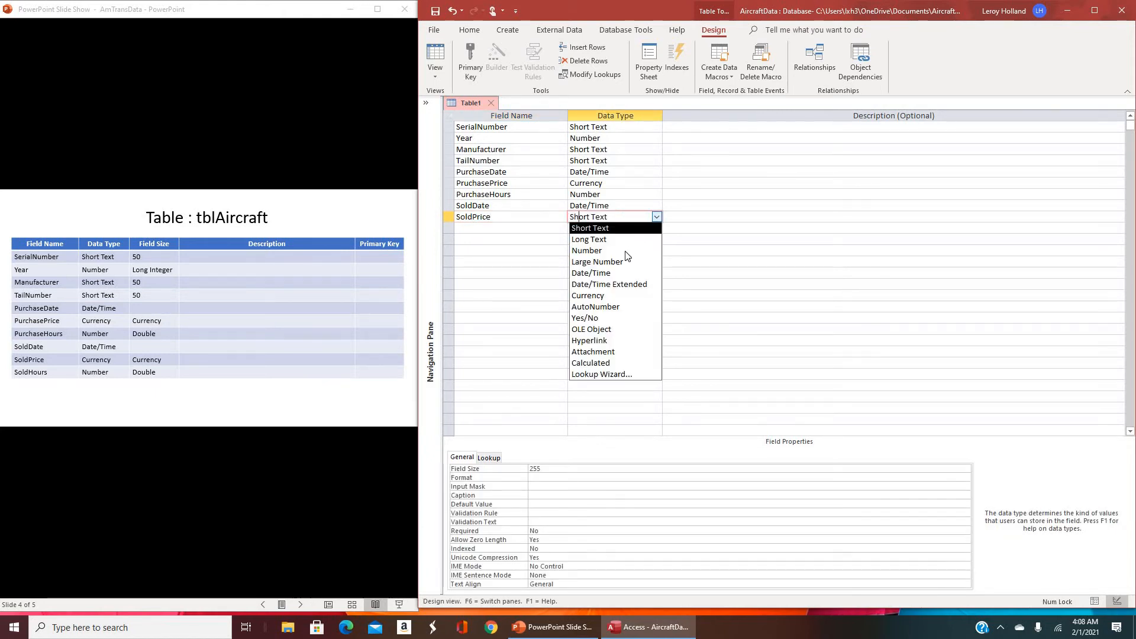
click(622, 296)
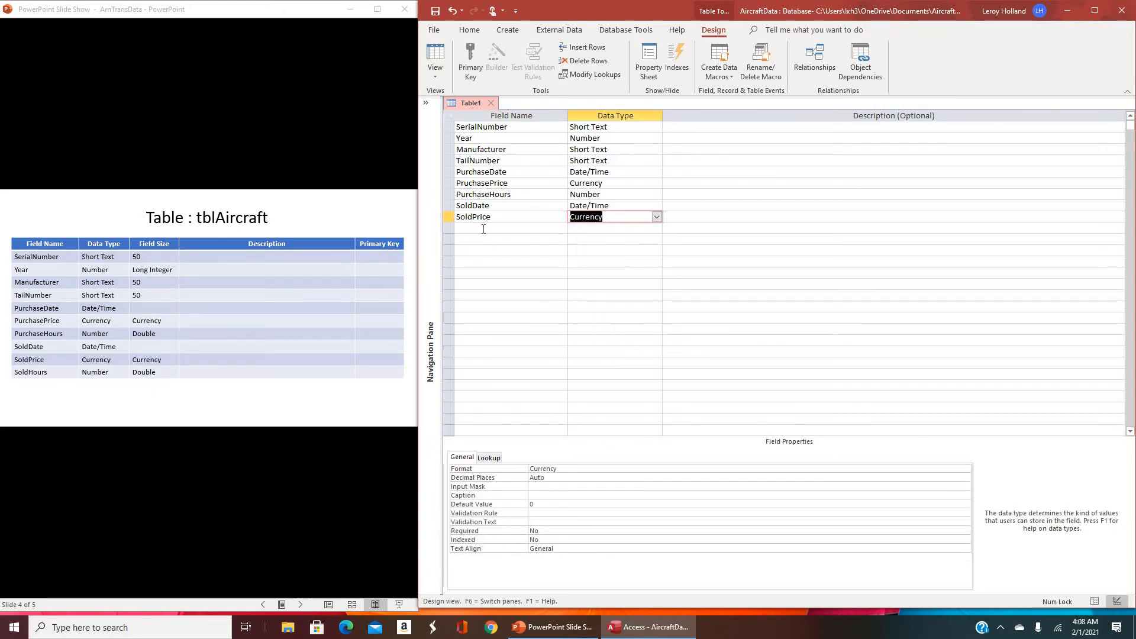
Step: Add a SoldHours field with the Number data type and set its field size to Double
click(484, 229)
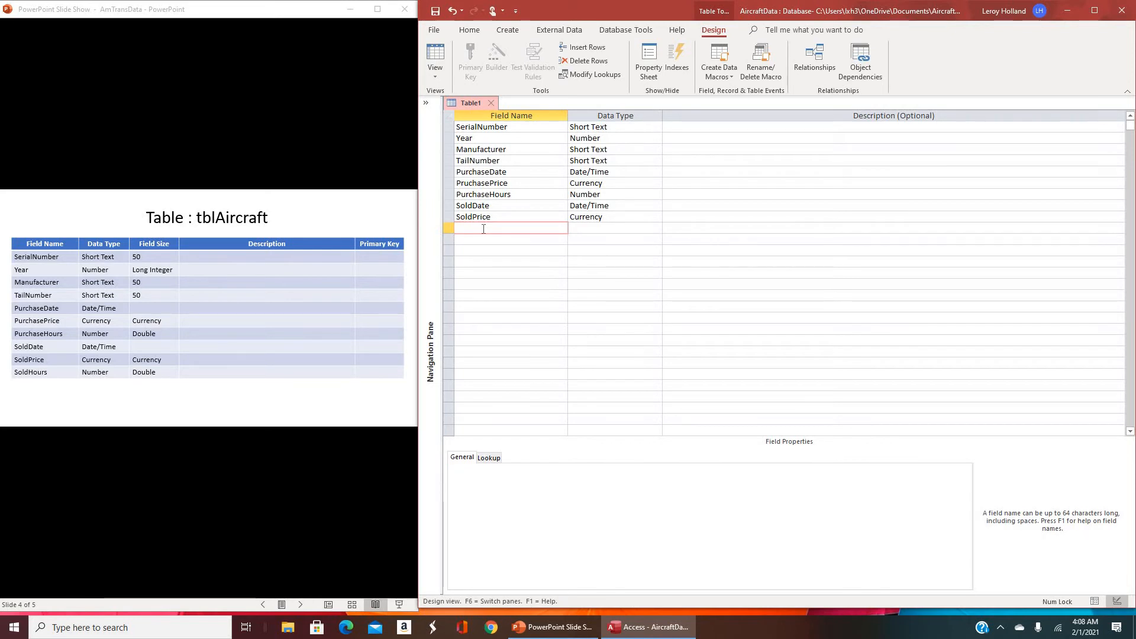
text(SoldHours)
key(Tab)
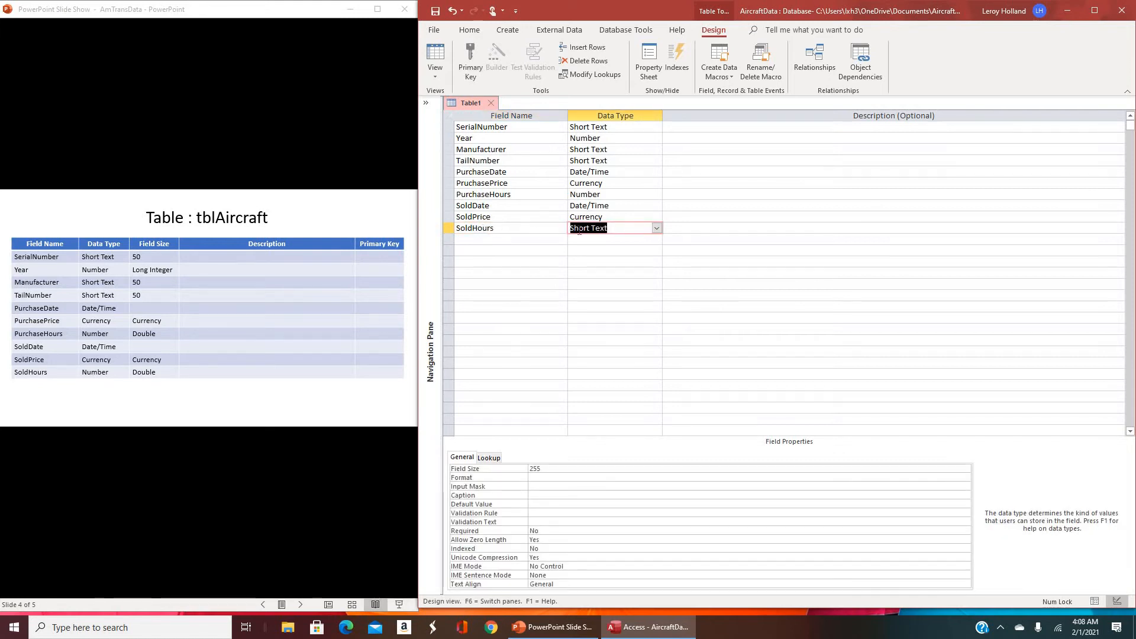
click(656, 230)
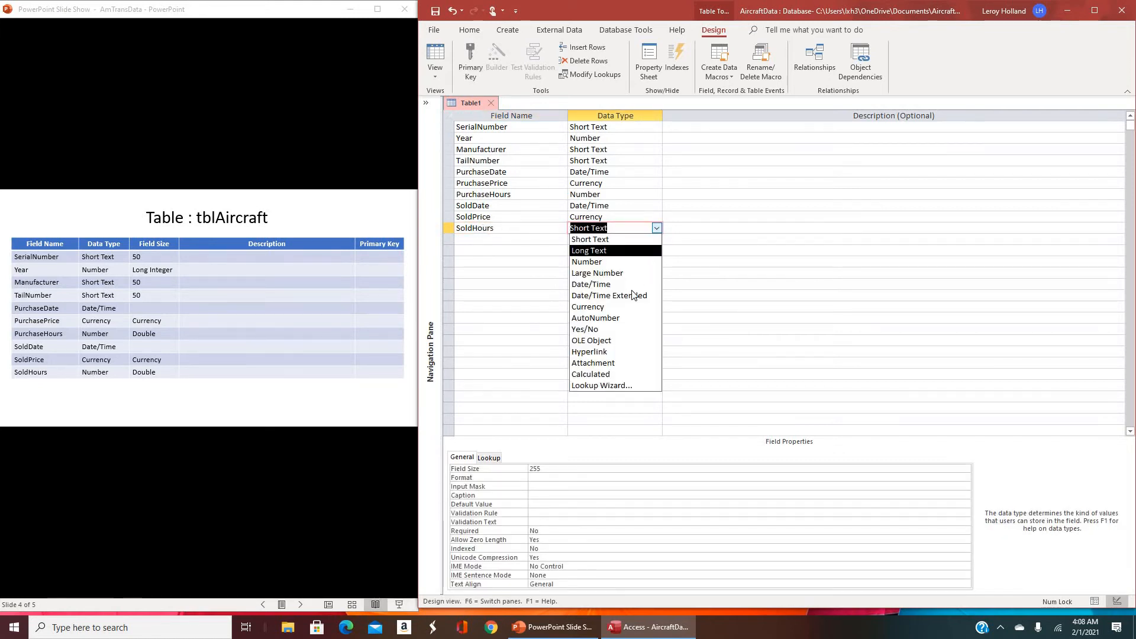
click(656, 229)
click(657, 230)
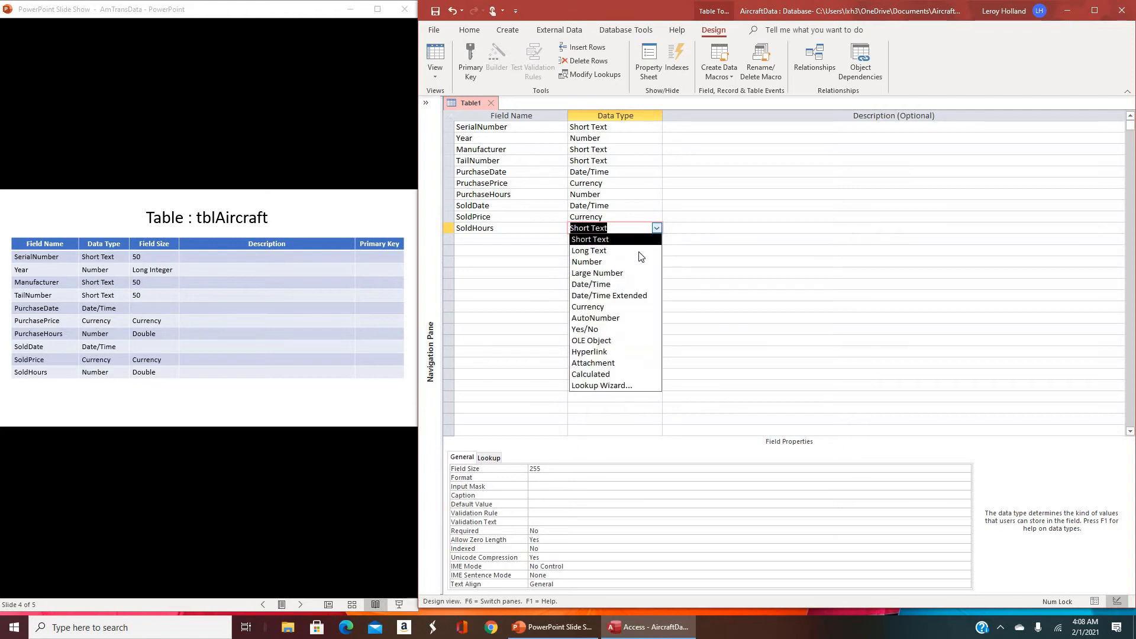
click(636, 262)
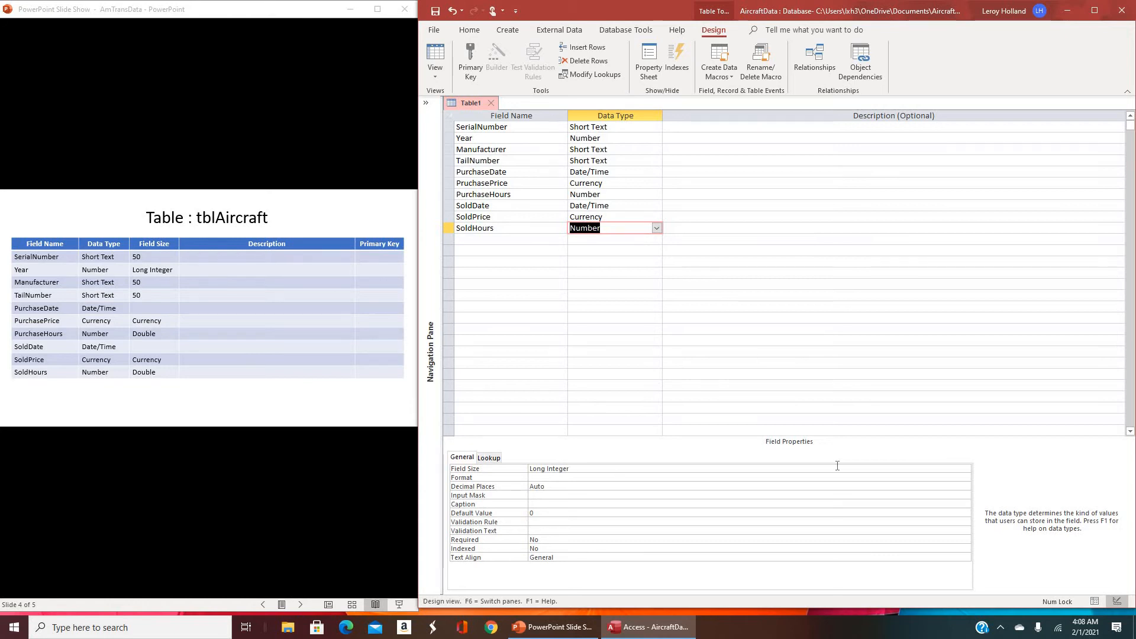
click(960, 469)
click(965, 468)
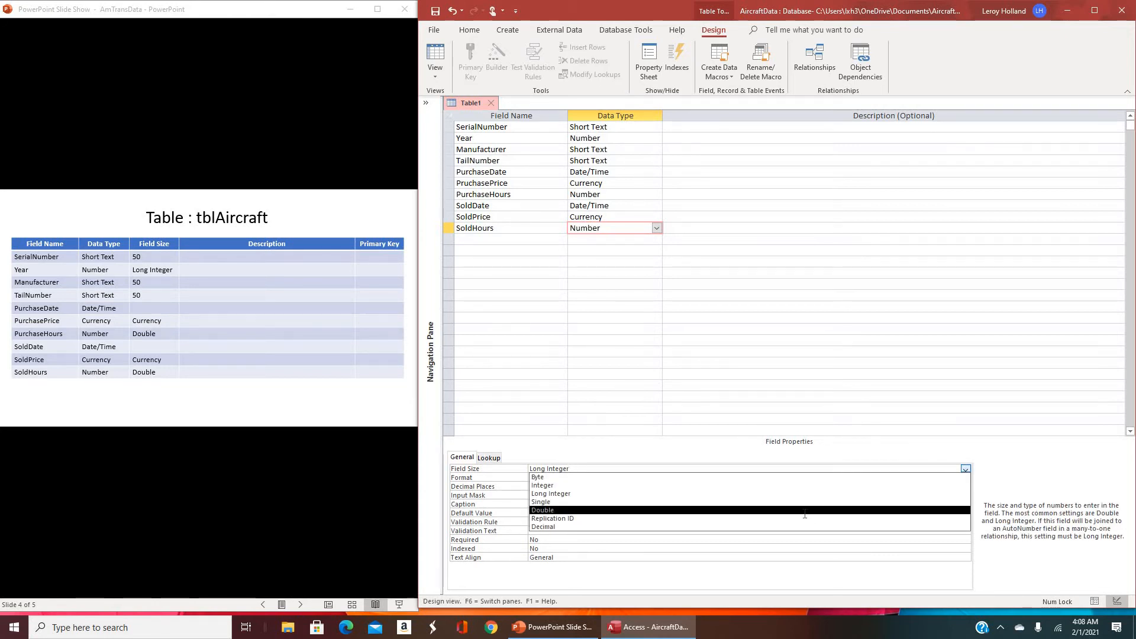
click(807, 510)
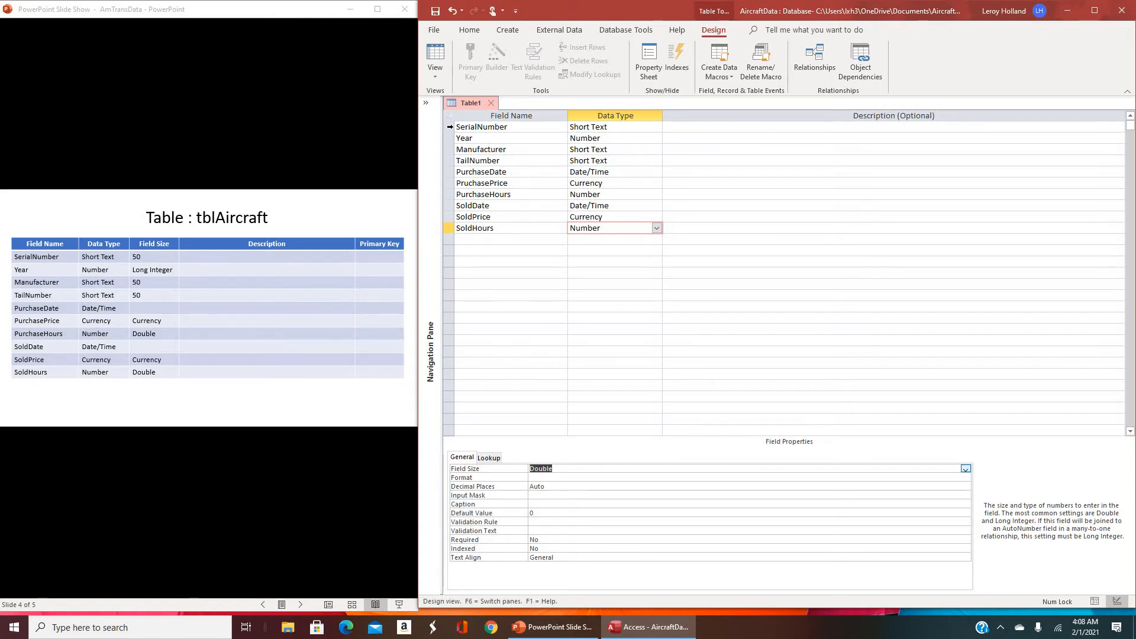
Step: Review the properties of each field in turn, from SerialNumber down to SoldHours
click(450, 127)
key(Down)
key(Down)
key(Down)
key(Down)
key(Down)
key(Down)
key(Down)
key(Down)
key(Down)
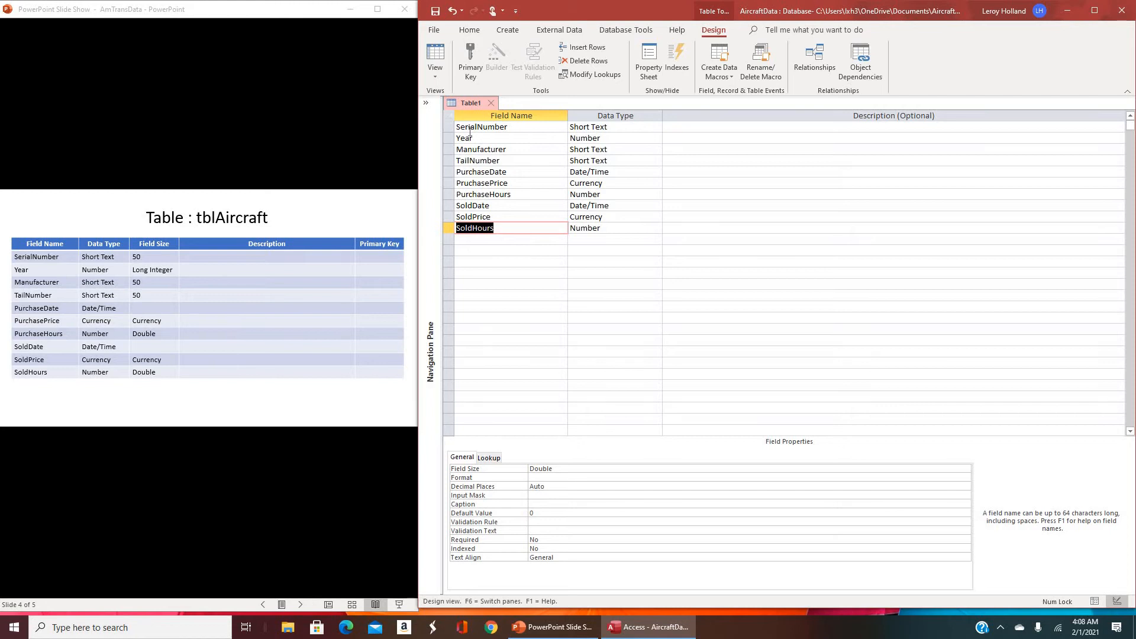
Step: Save the table as tblAircraft without creating a primary key
click(436, 11)
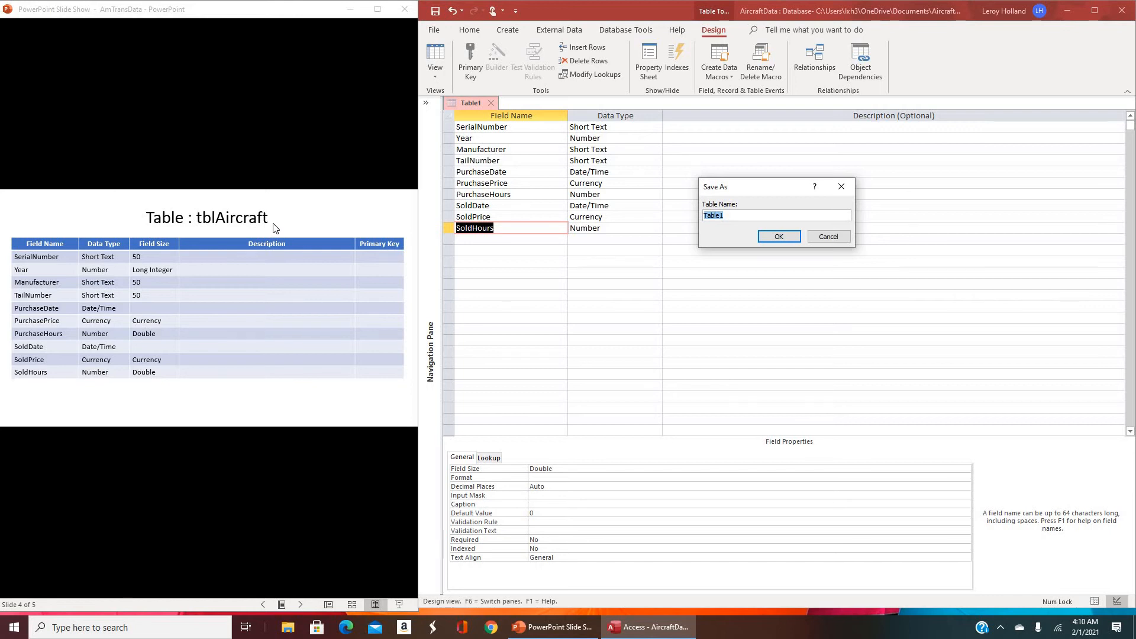
text(tbl)
text(Aircraft)
click(772, 235)
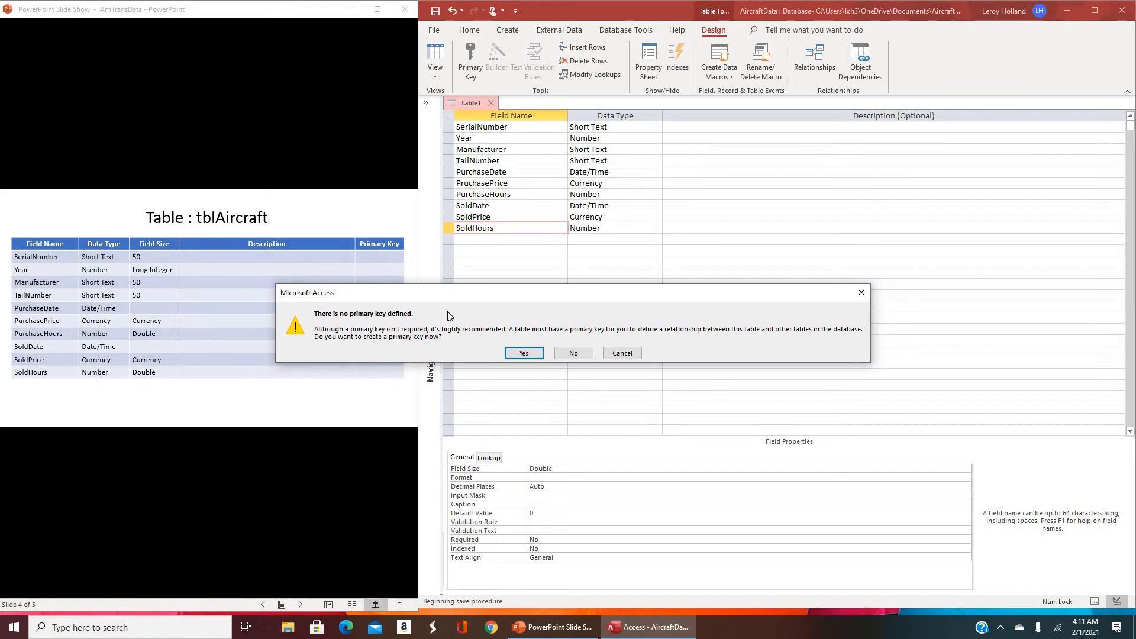
click(578, 353)
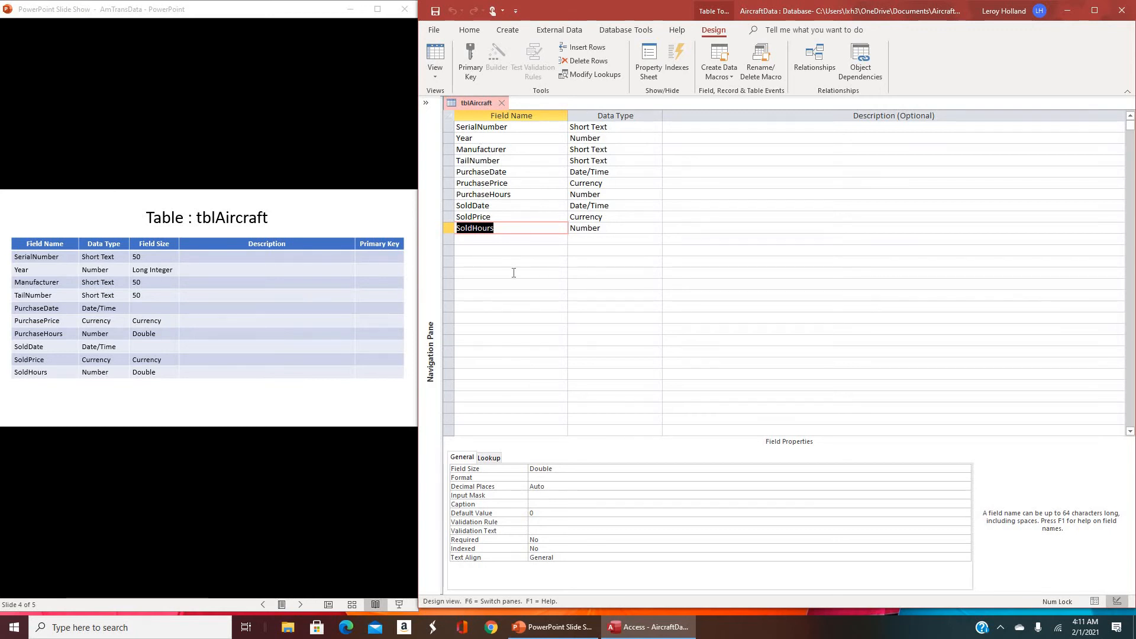
Step: Close the tblAircraft design and reopen the table as a datasheet from the list of database objects
click(426, 103)
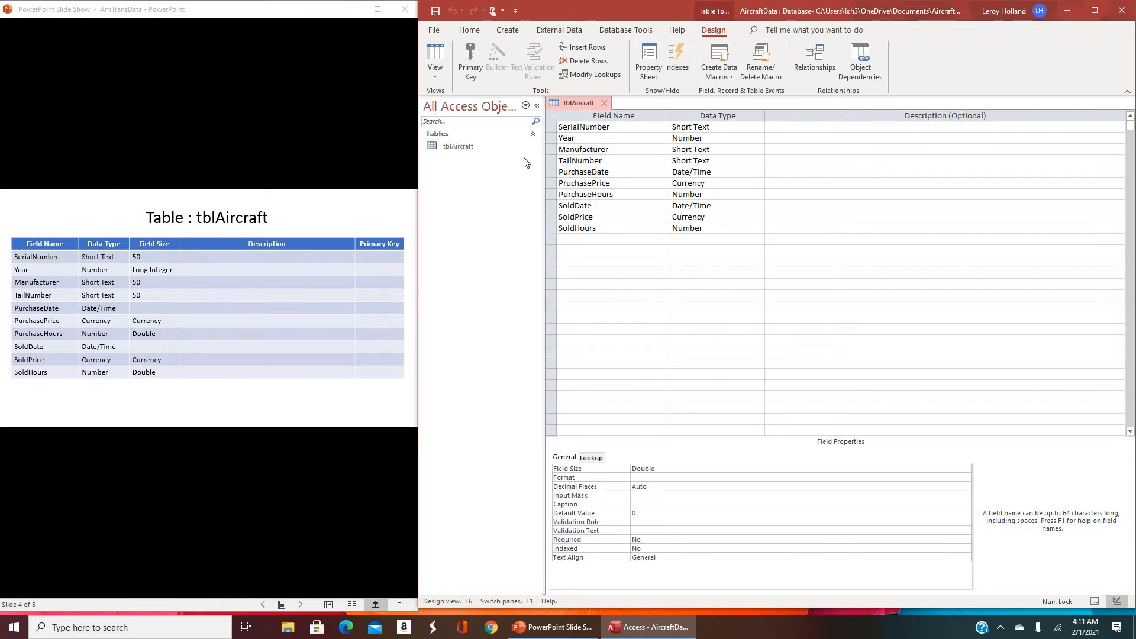
click(537, 105)
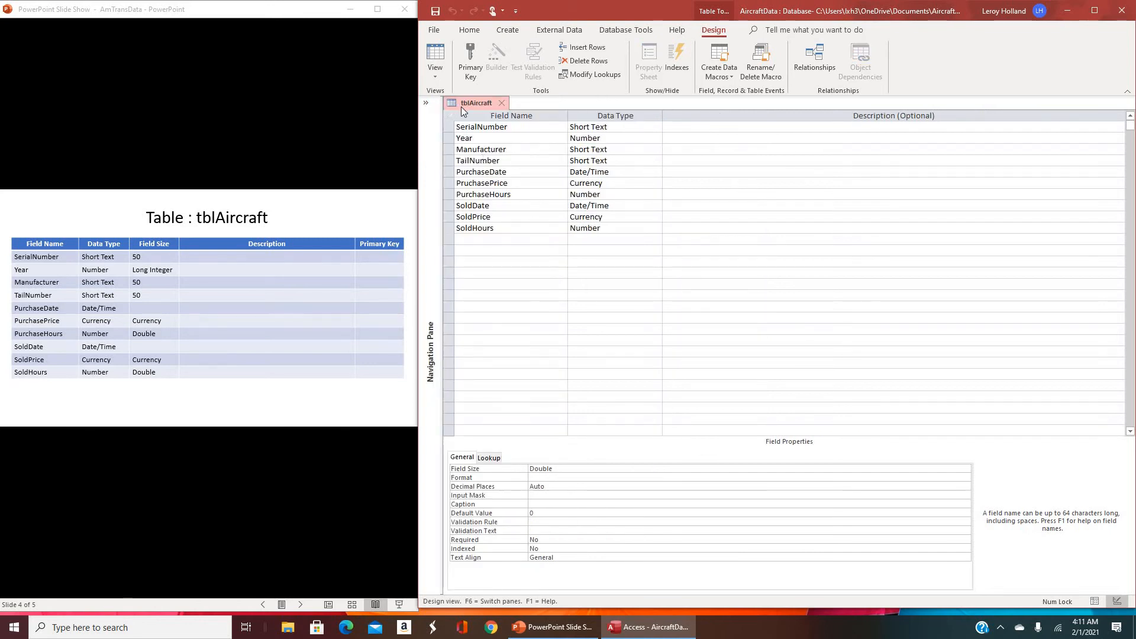
click(504, 106)
click(426, 104)
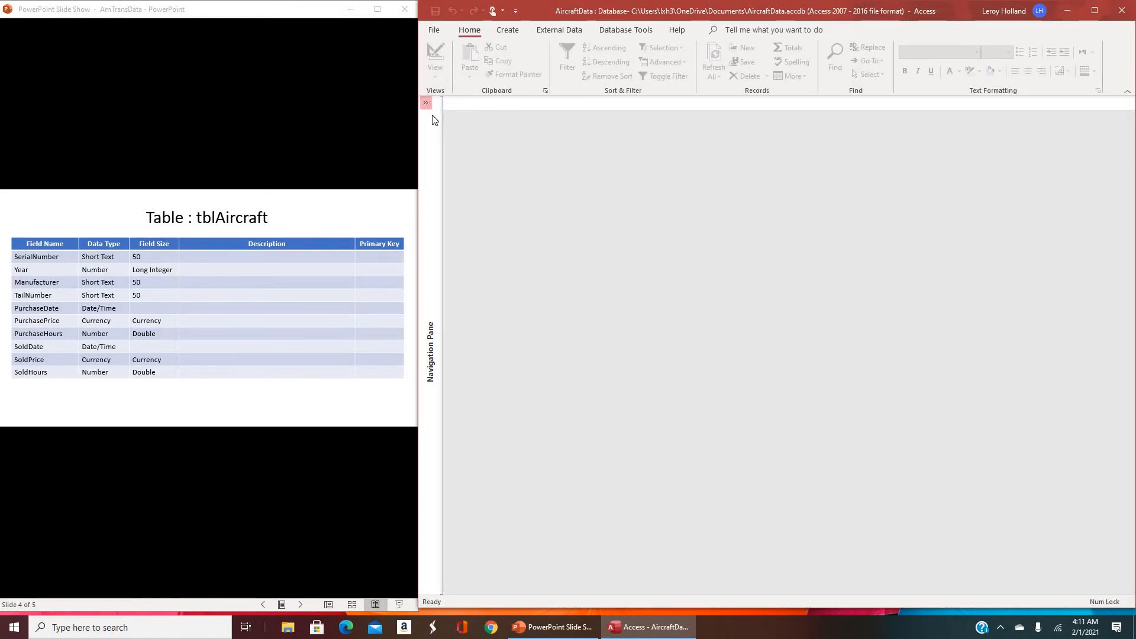
click(457, 147)
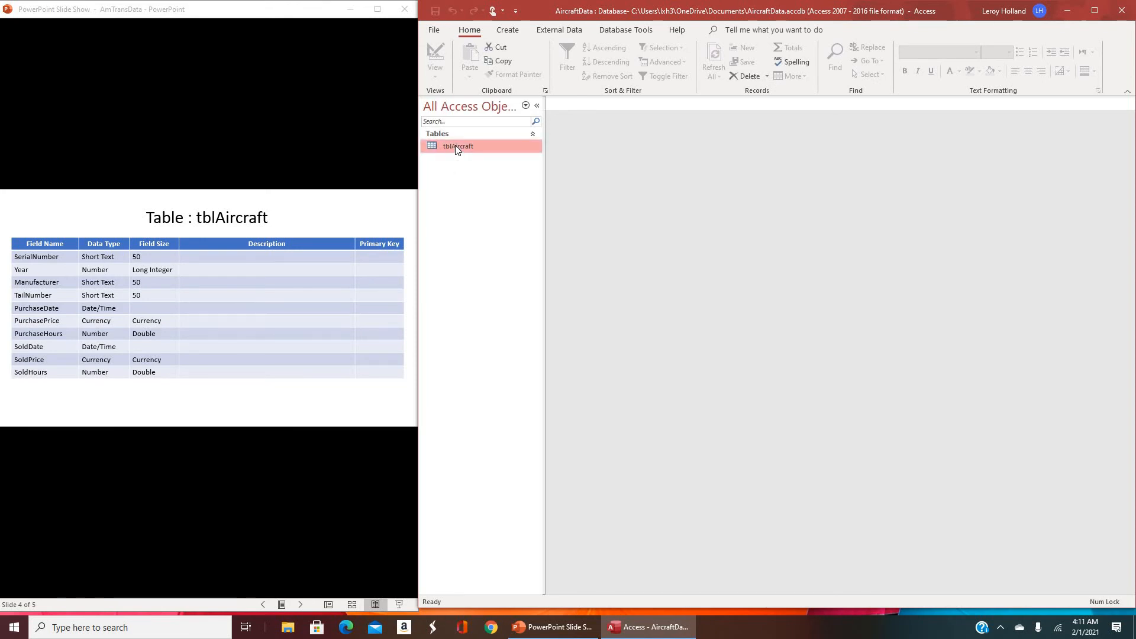
double_click(456, 145)
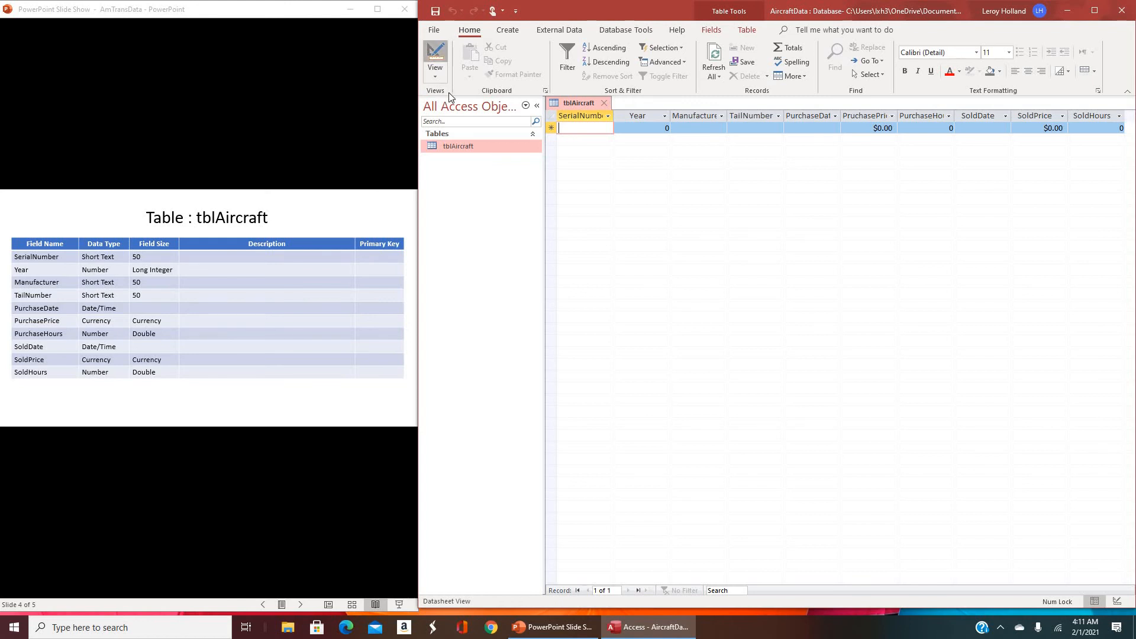
Step: View tblAircraft in Design View and return it to Datasheet View
click(436, 59)
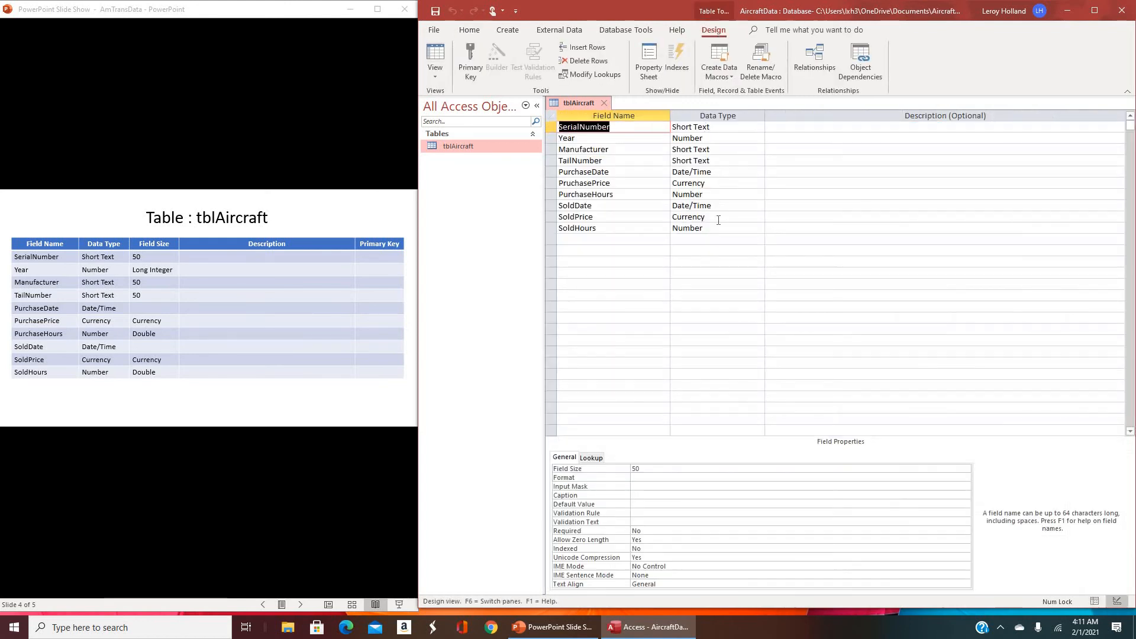
click(438, 79)
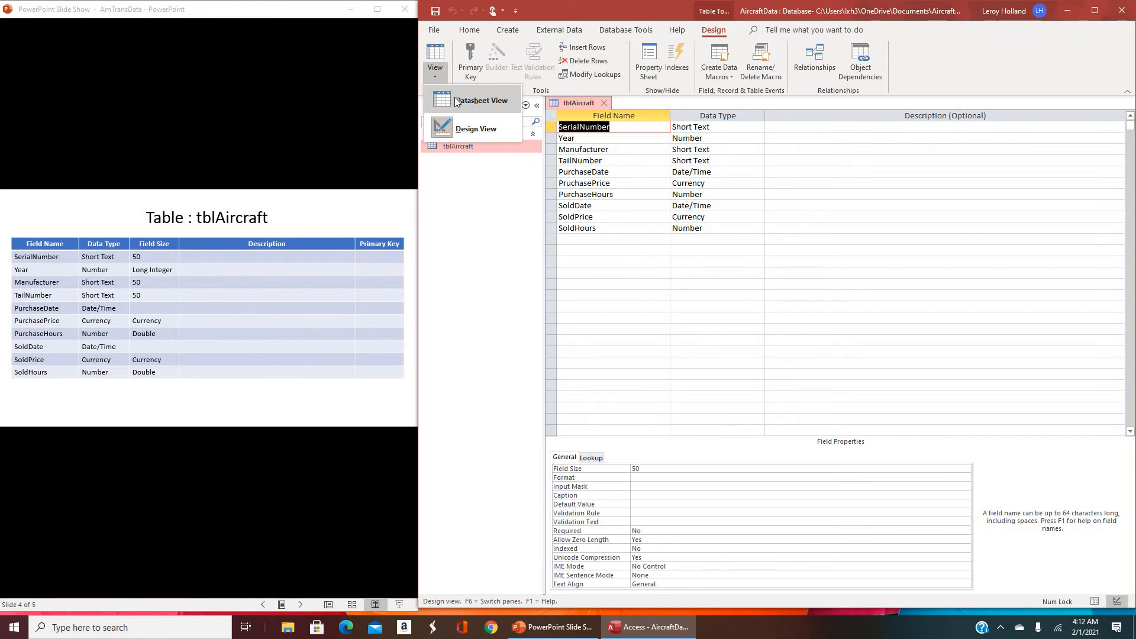
click(457, 101)
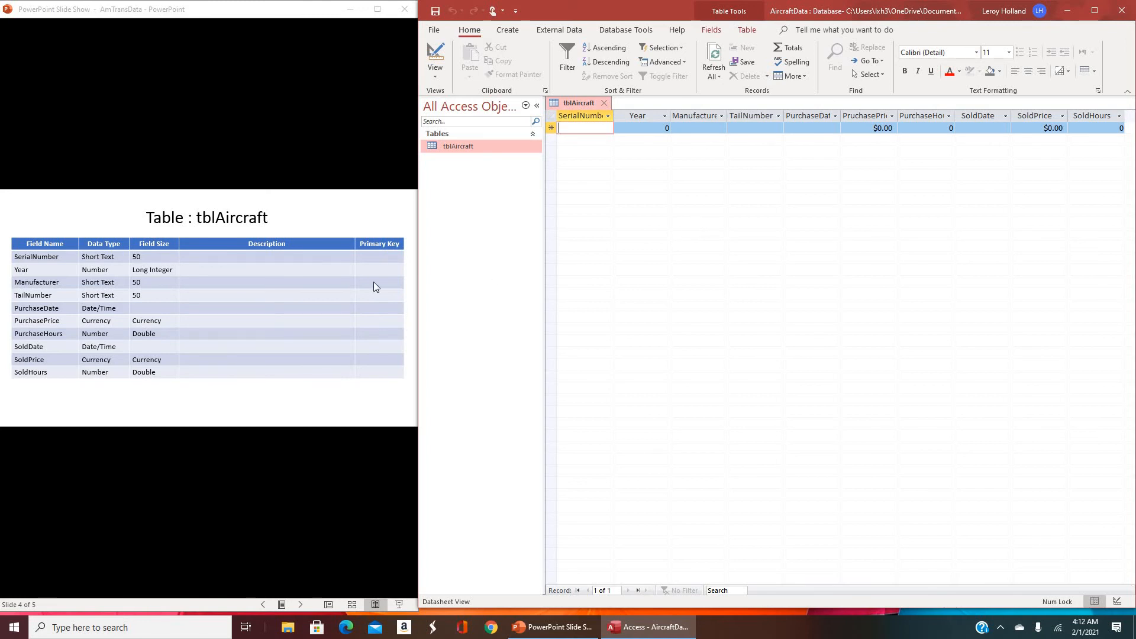
Step: Switch to the PowerPoint slide show, advance to the tblAircraft sample records, and view them full size before restoring the window
click(287, 222)
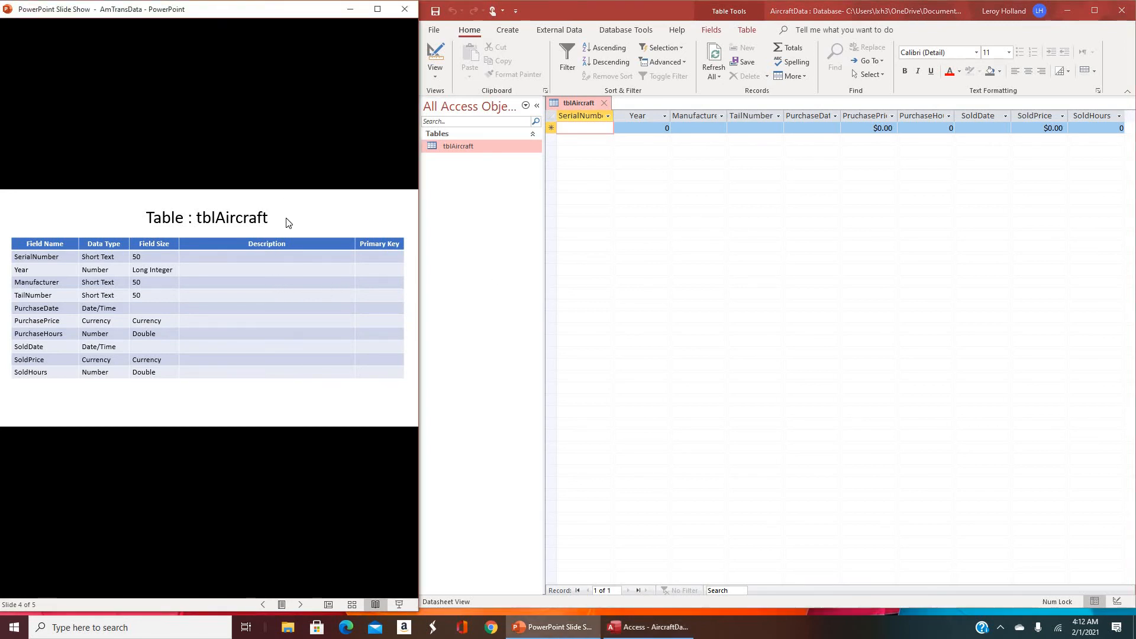
click(287, 221)
click(378, 9)
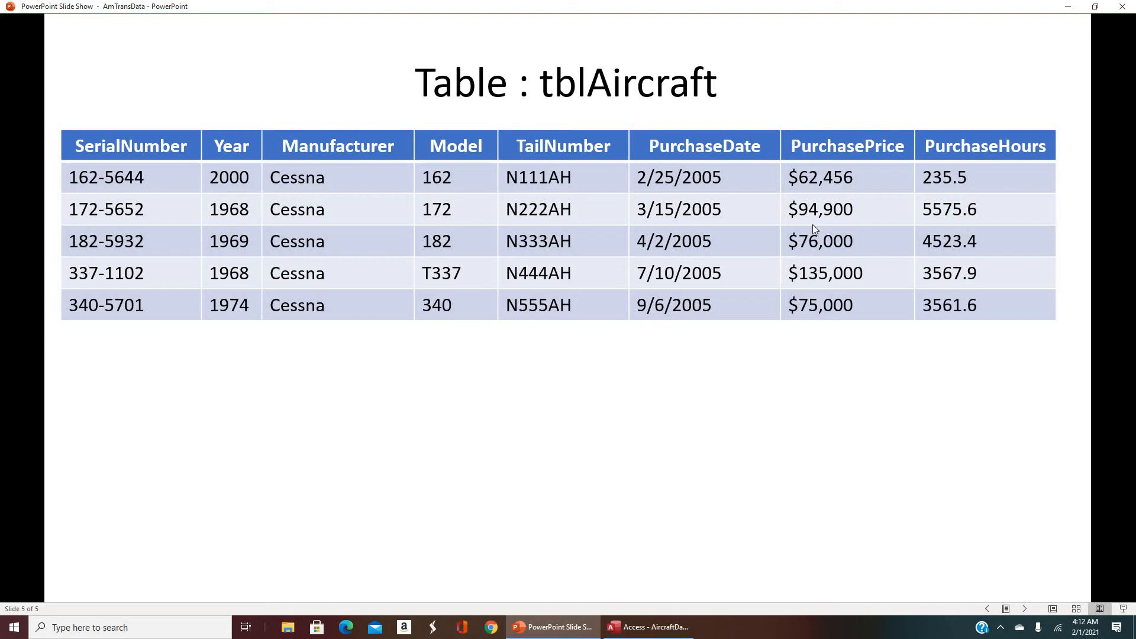
click(1095, 8)
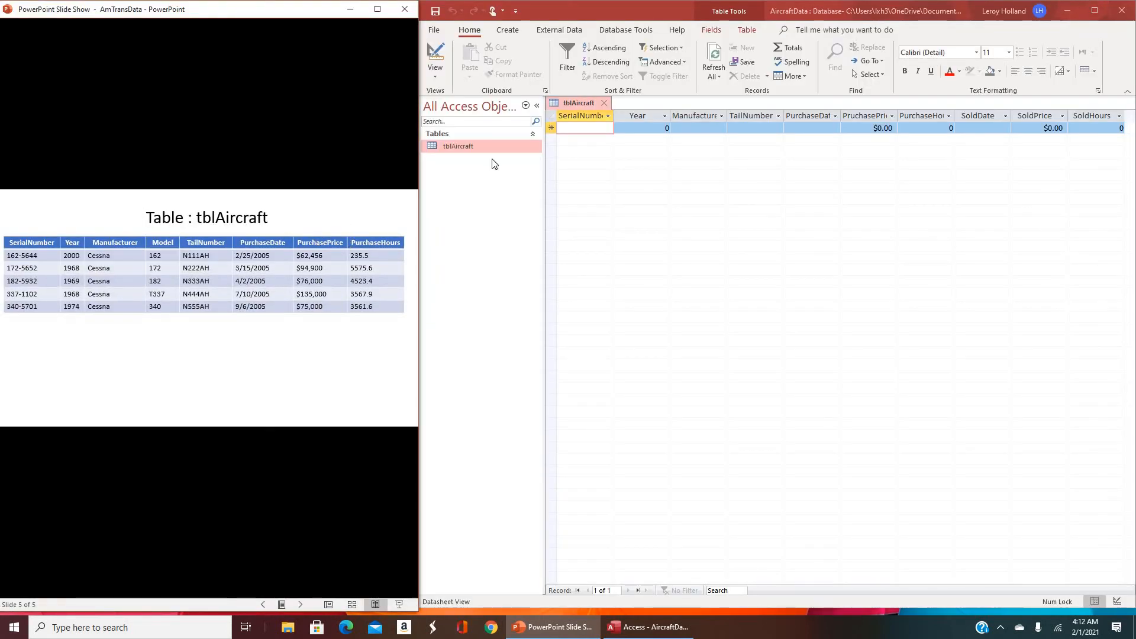
Step: Start the first aircraft record with SerialNumber 162-5644, Year 2000 and Manufacturer Cessna
click(577, 126)
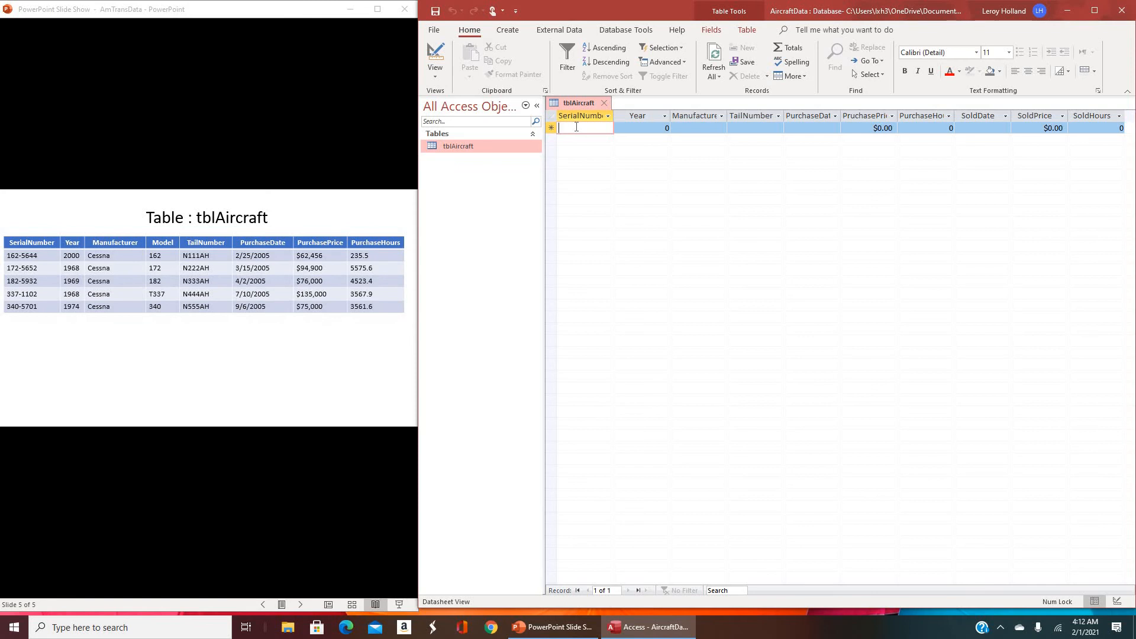
text(162)
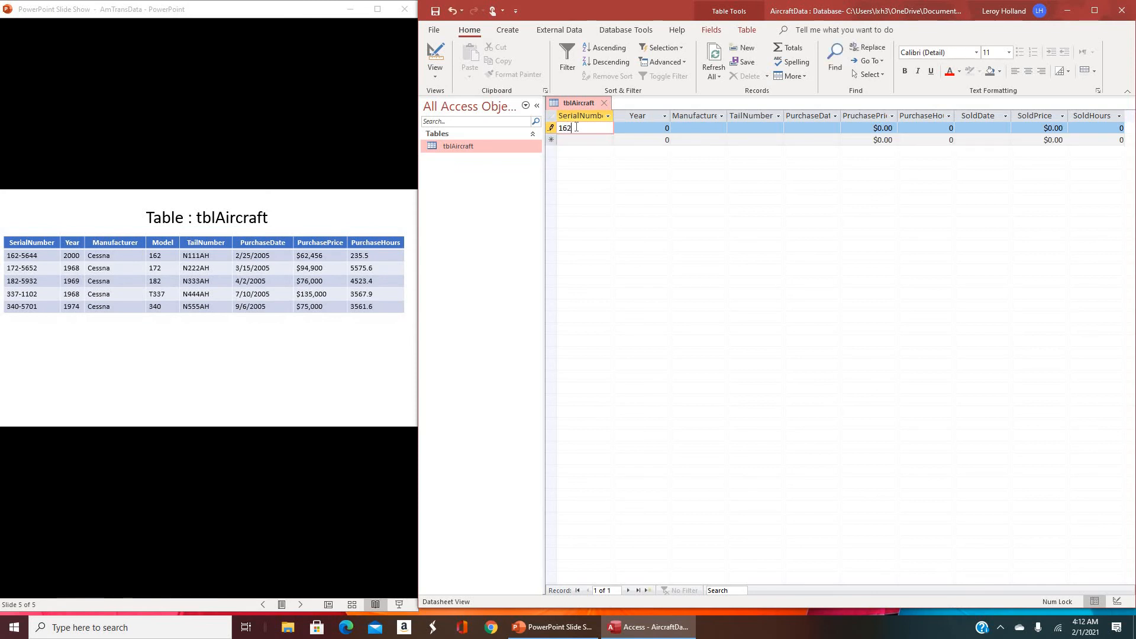
text(-5644)
key(Tab)
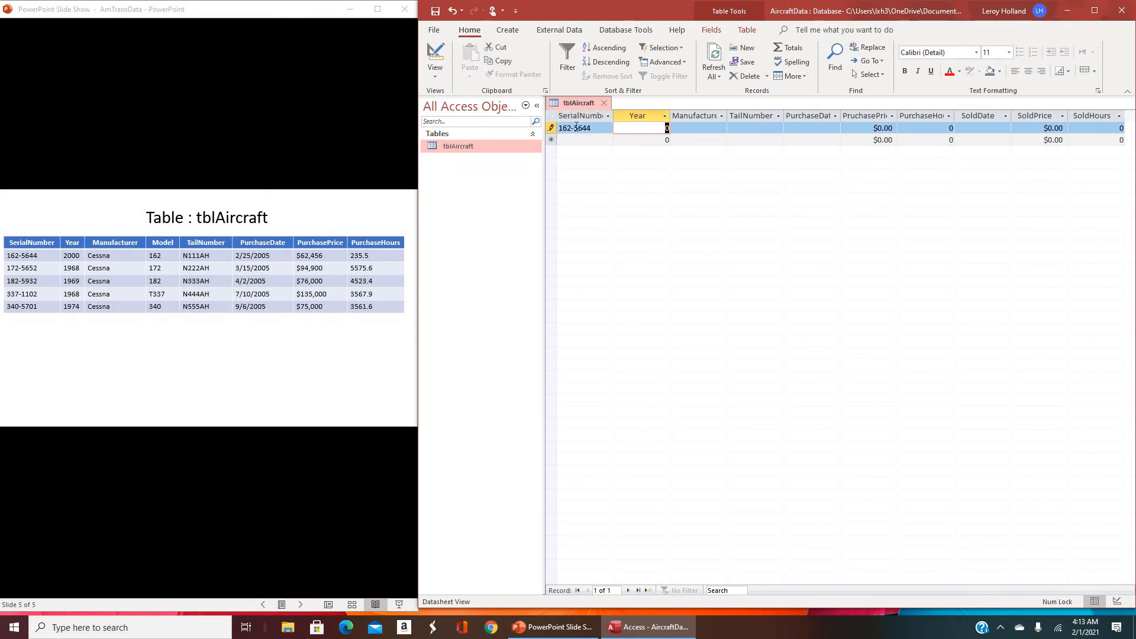
text(2000)
key(Tab)
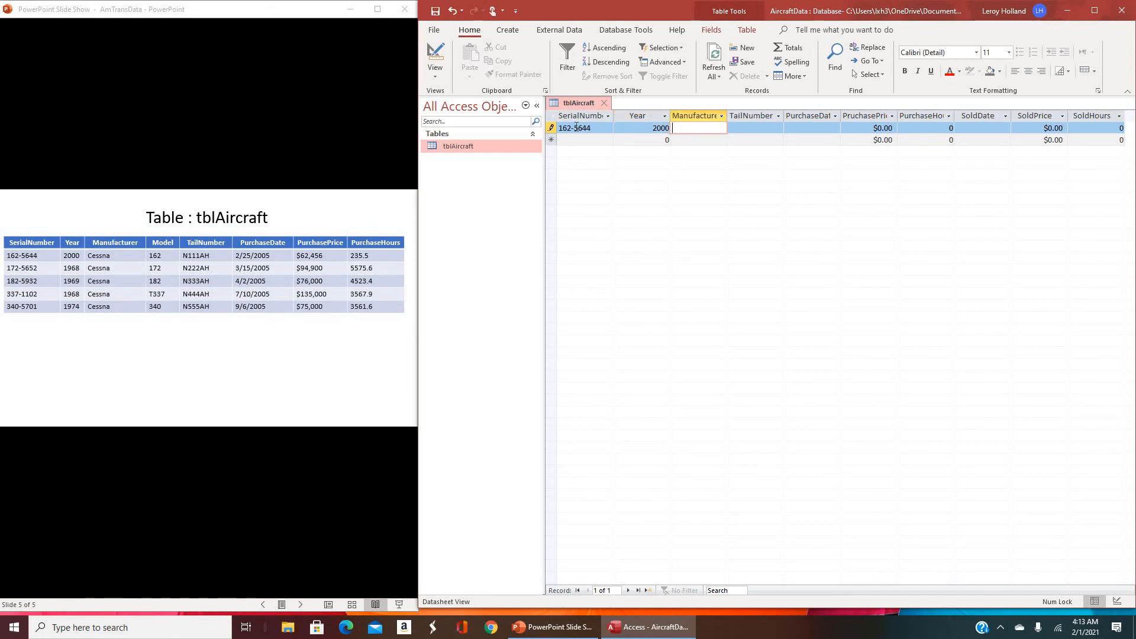
text(Cessna)
key(Tab)
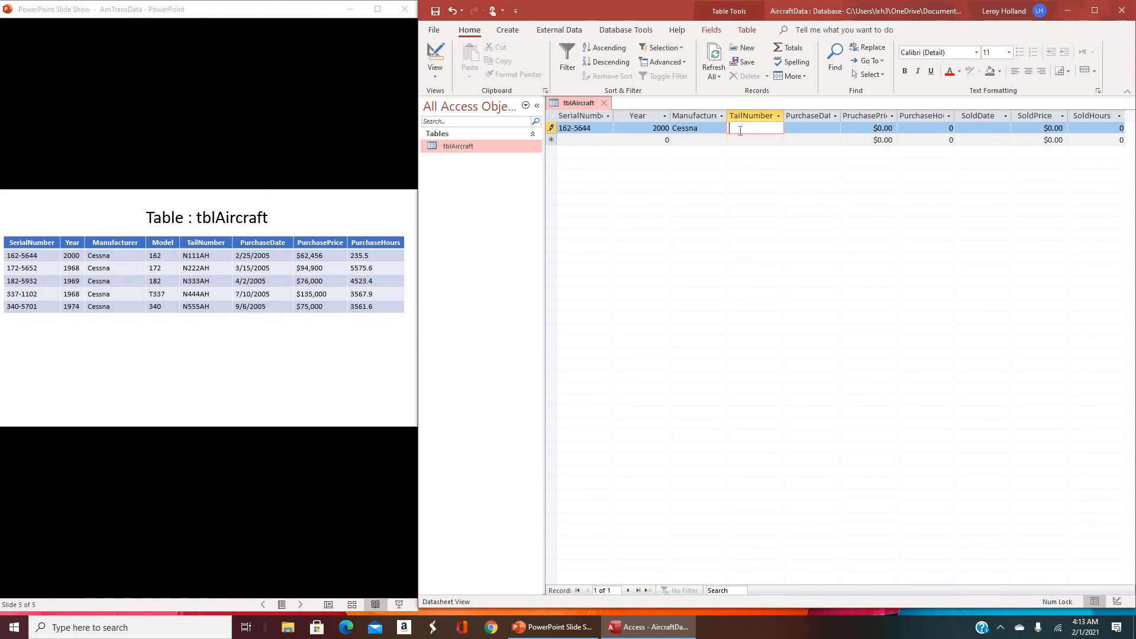
Step: Check the tblAircraft field list in the PowerPoint slide show for the Model field and return to the sample records slide
scroll(173, 223, up, 2)
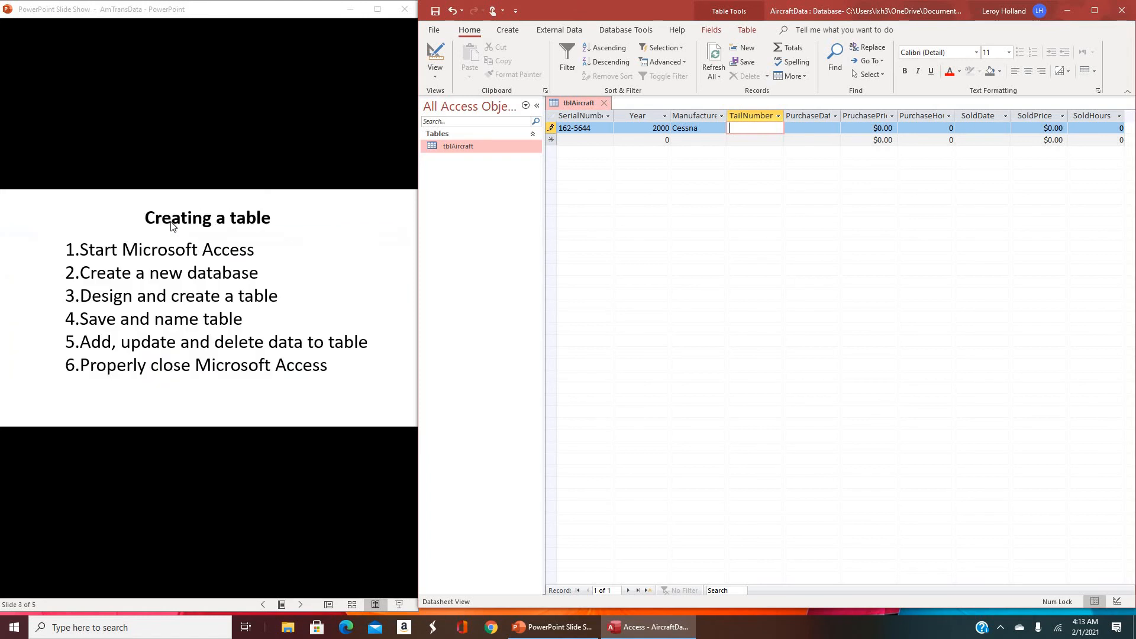
scroll(171, 224, down, 1)
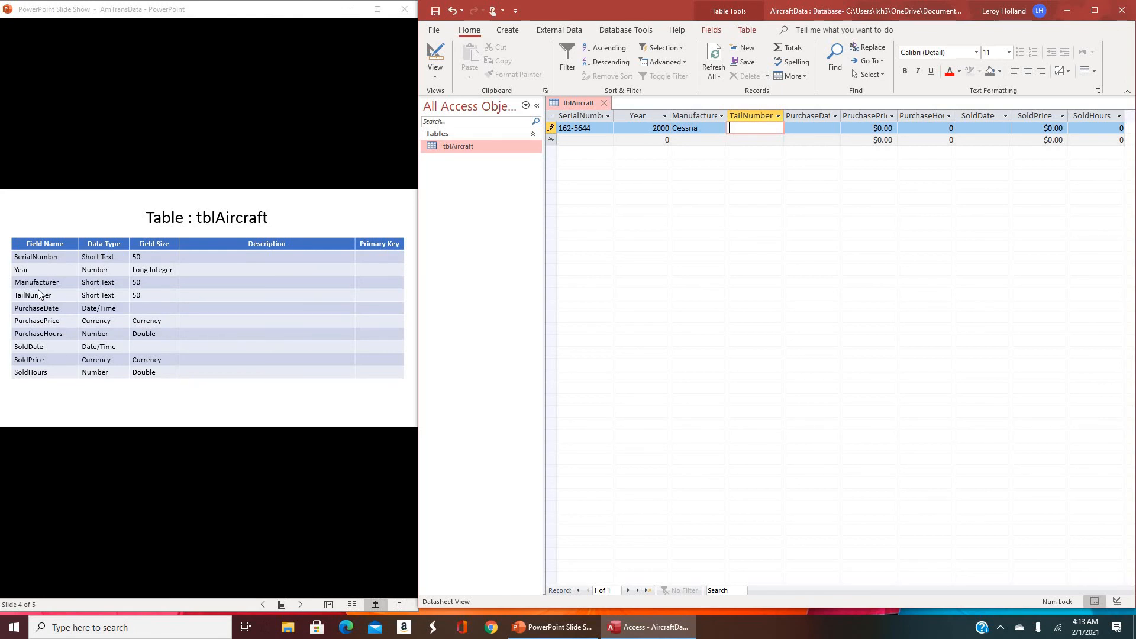
click(206, 311)
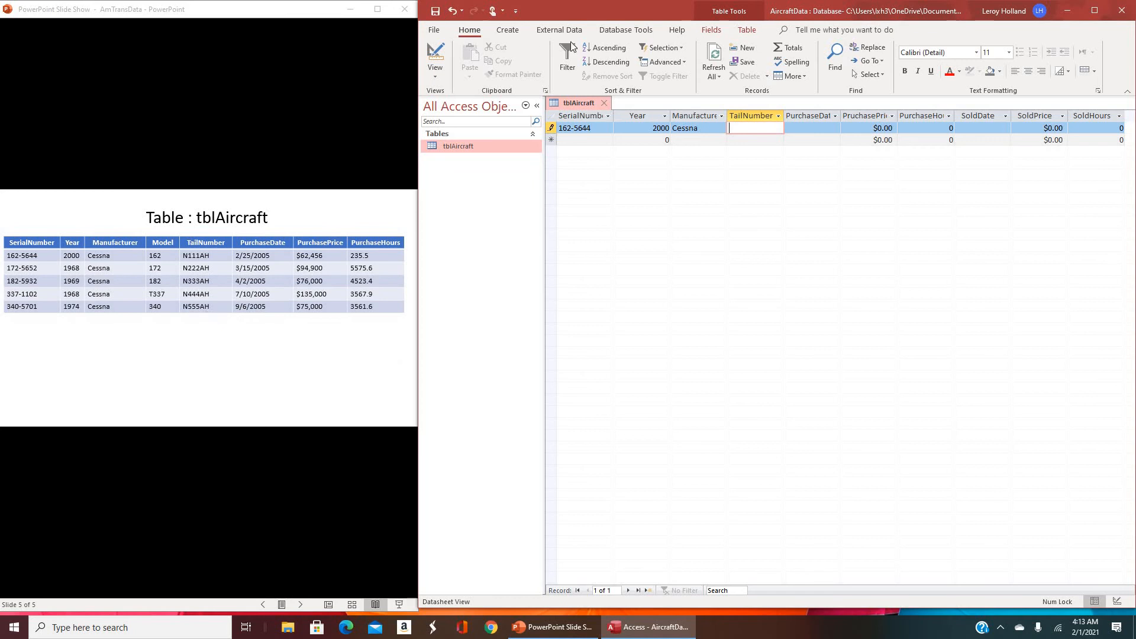
Step: Switch tblAircraft to Design View and add a Short Text field named Model with a field size of 50
click(435, 55)
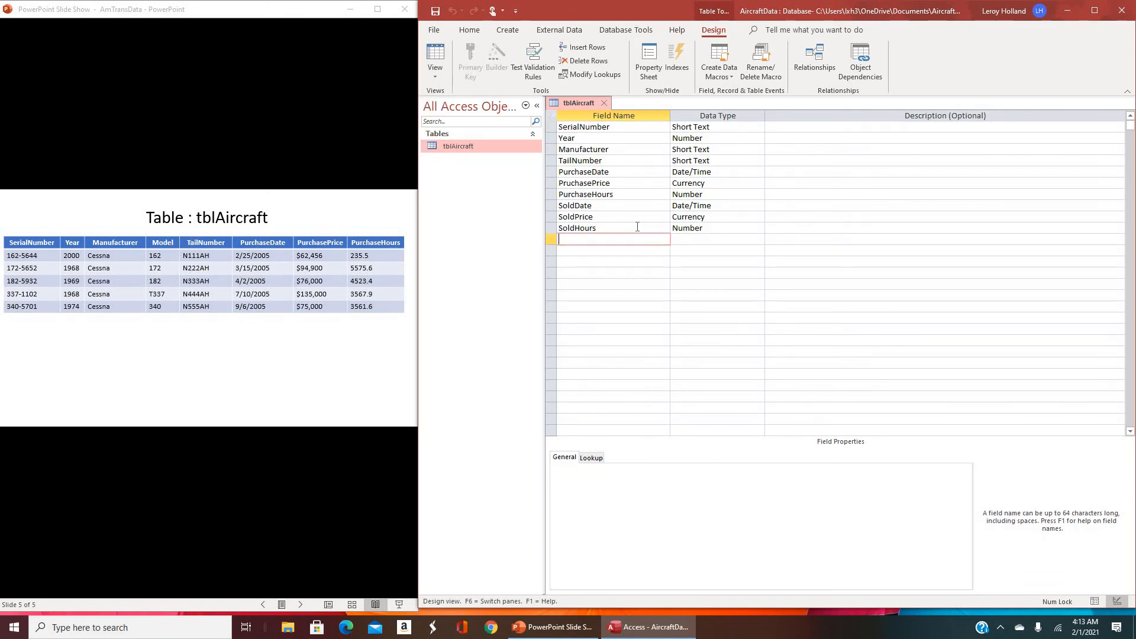
text(Model)
key(Tab)
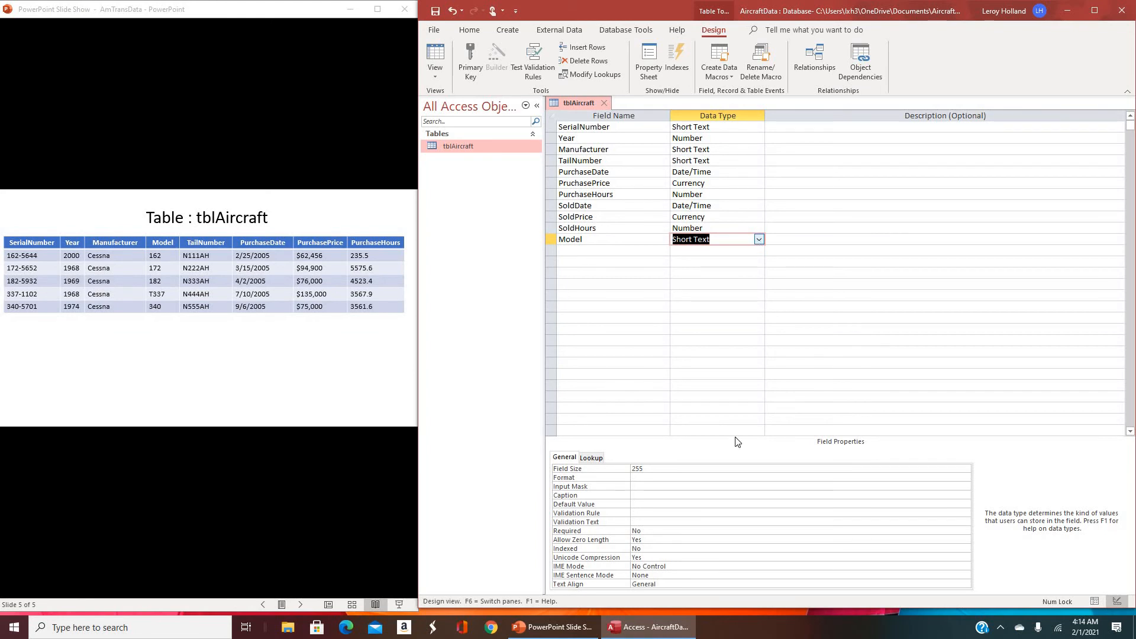
click(655, 470)
click(628, 468)
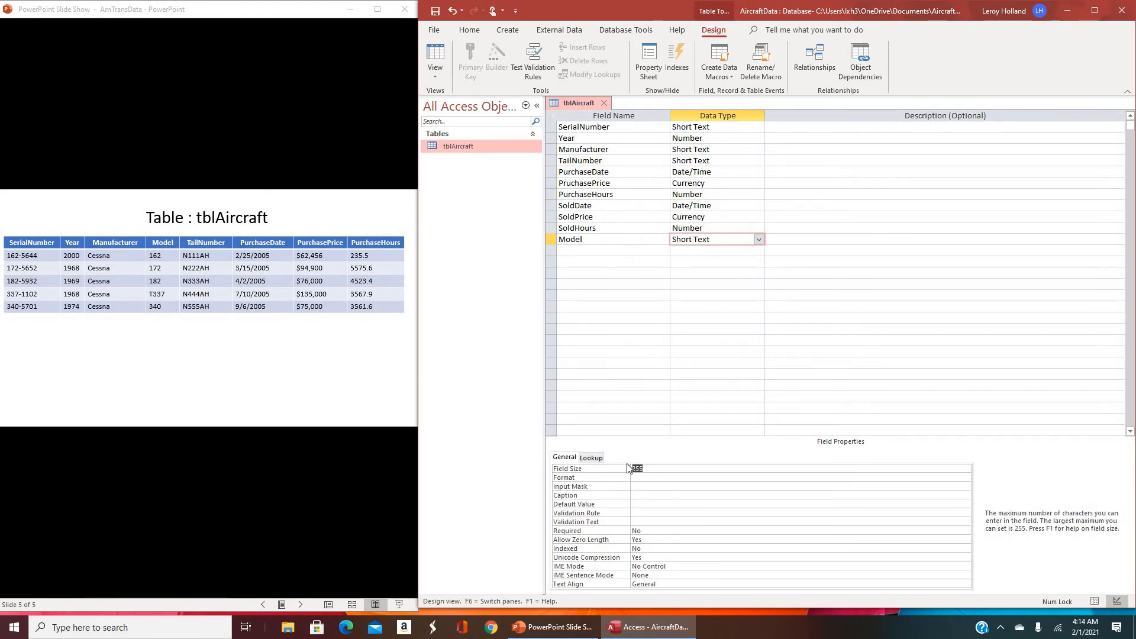
text(50)
Step: Move the Model field between Manufacturer and TailNumber, then save the table and return to Datasheet View
click(549, 240)
drag(549, 237, 547, 157)
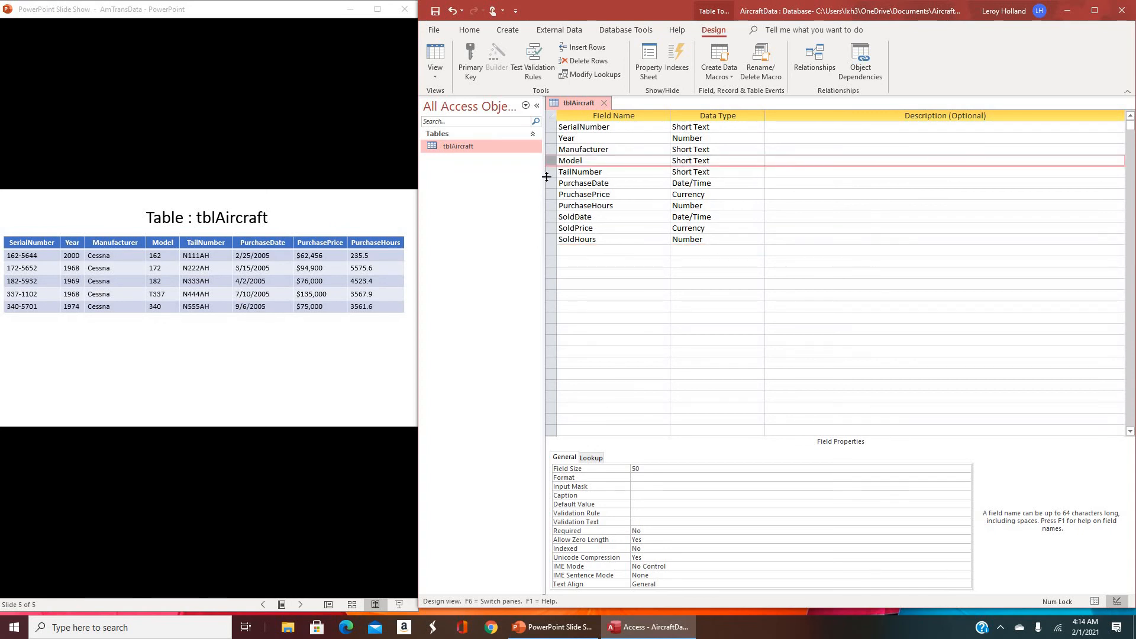
click(437, 12)
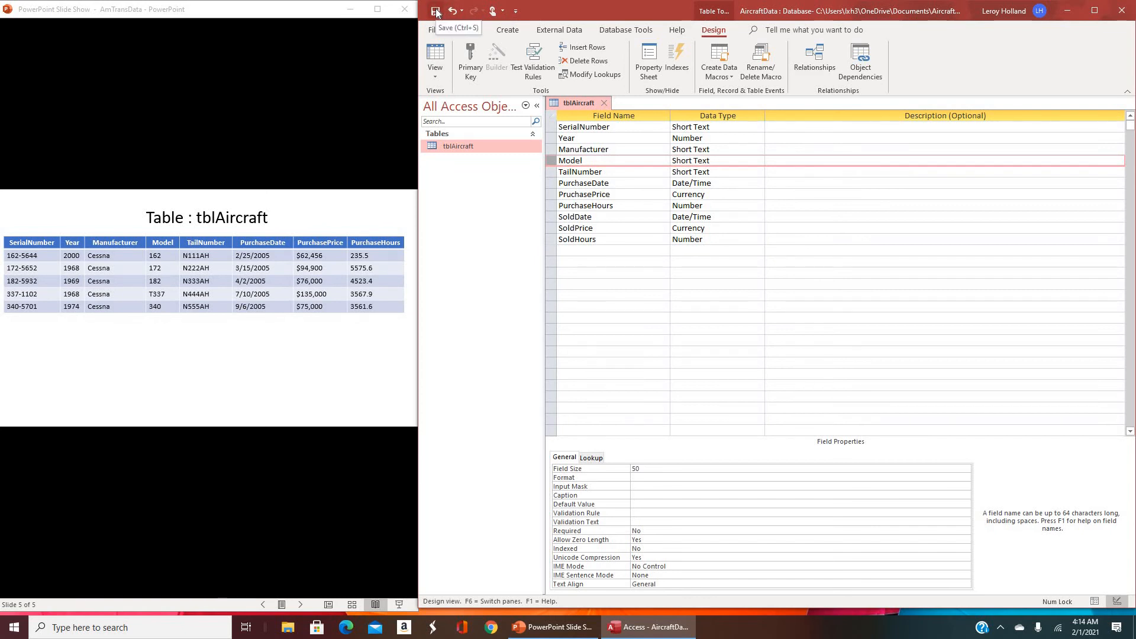
click(435, 58)
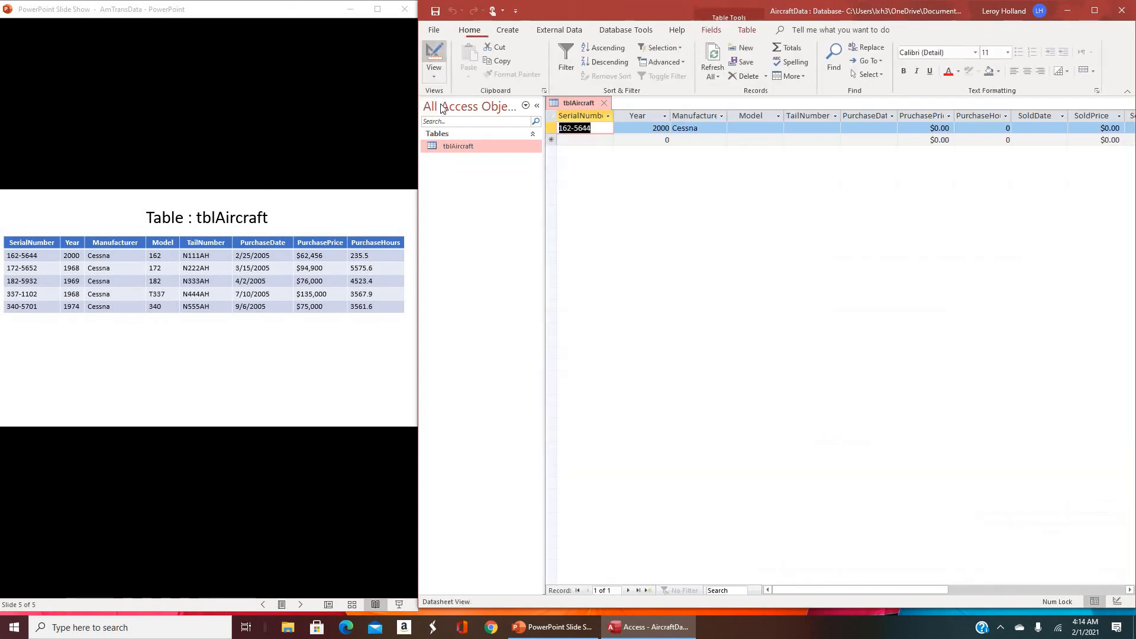
Step: Enter Model 162 and TailNumber N111AH in the first aircraft record
click(762, 130)
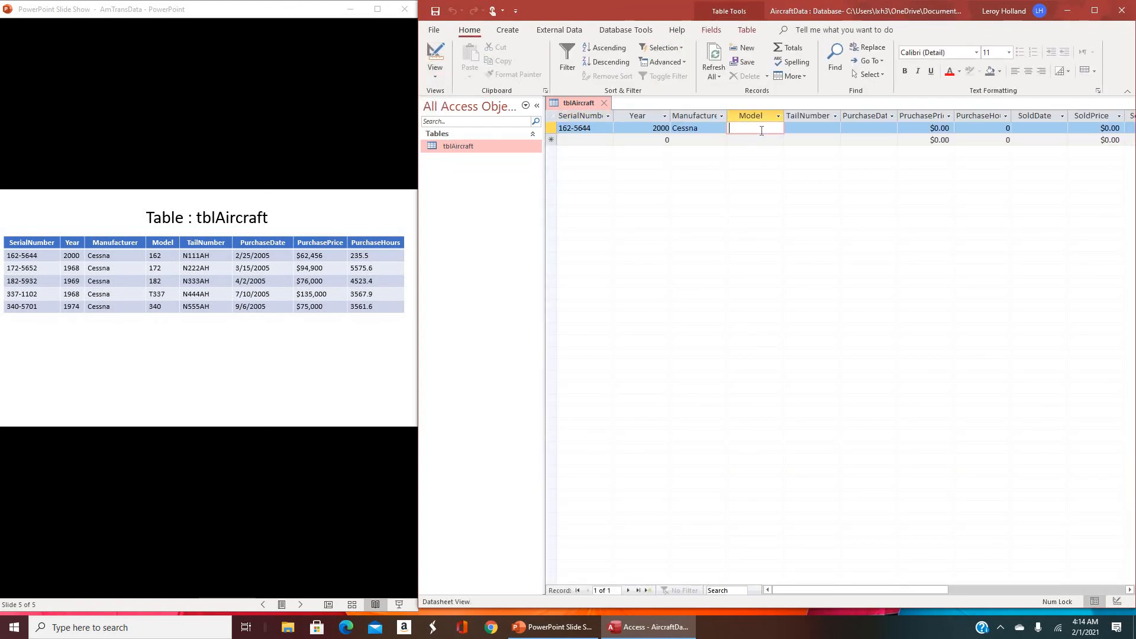
text(162)
click(821, 129)
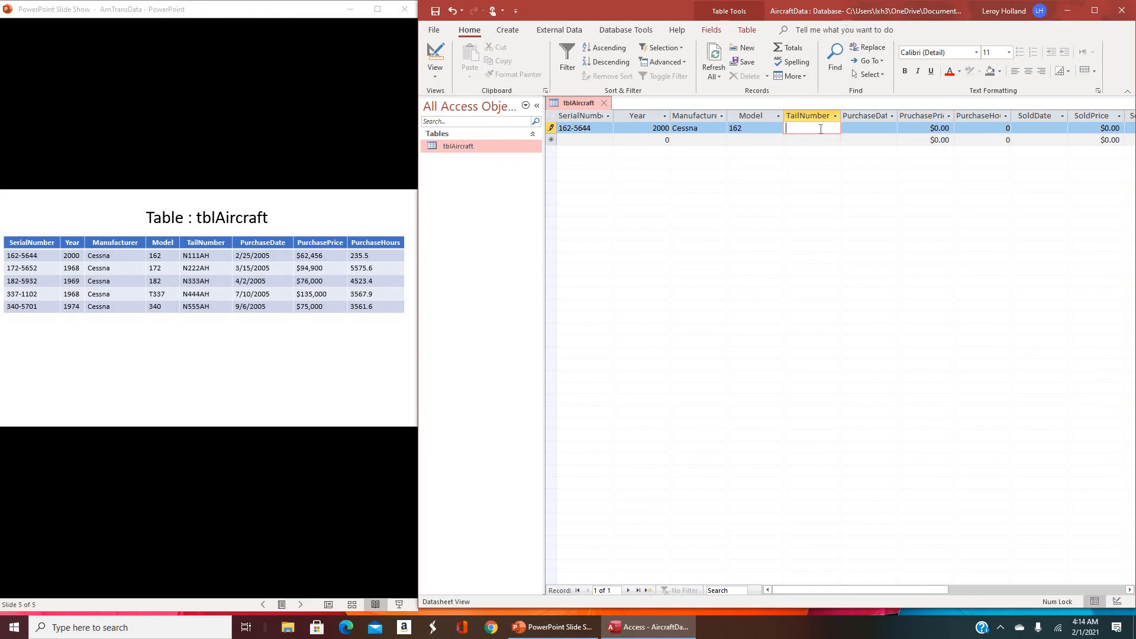
text(N111AH)
key(Tab)
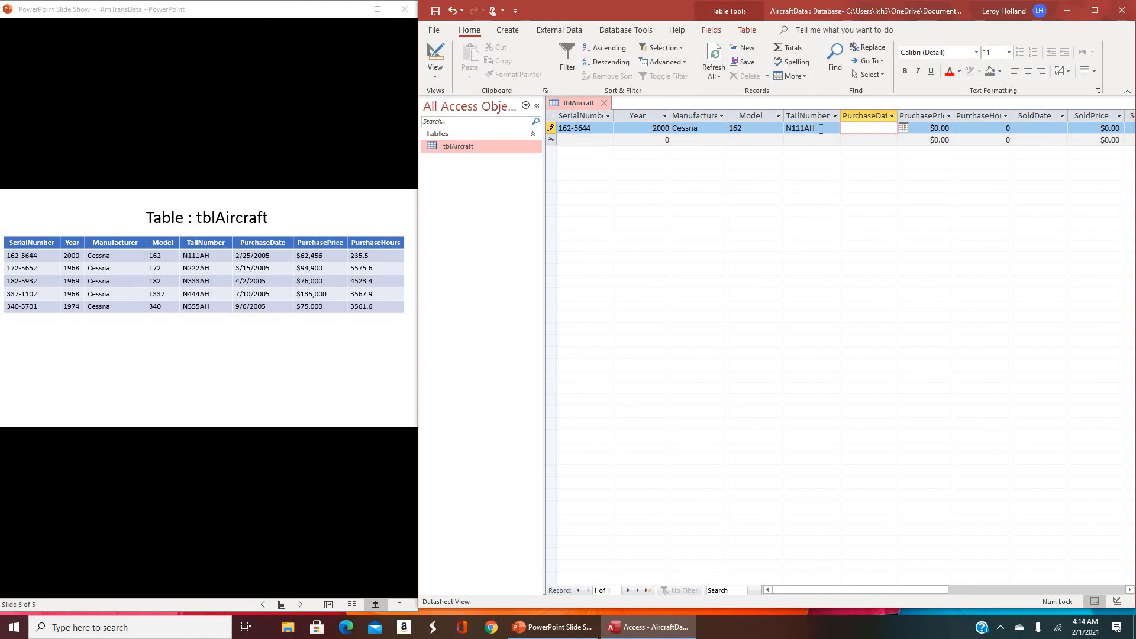
Step: Complete the first record's purchase data with date 2/25/2005, price 62456 and 235.5 hours
text(2/25/2005)
click(929, 129)
double_click(953, 128)
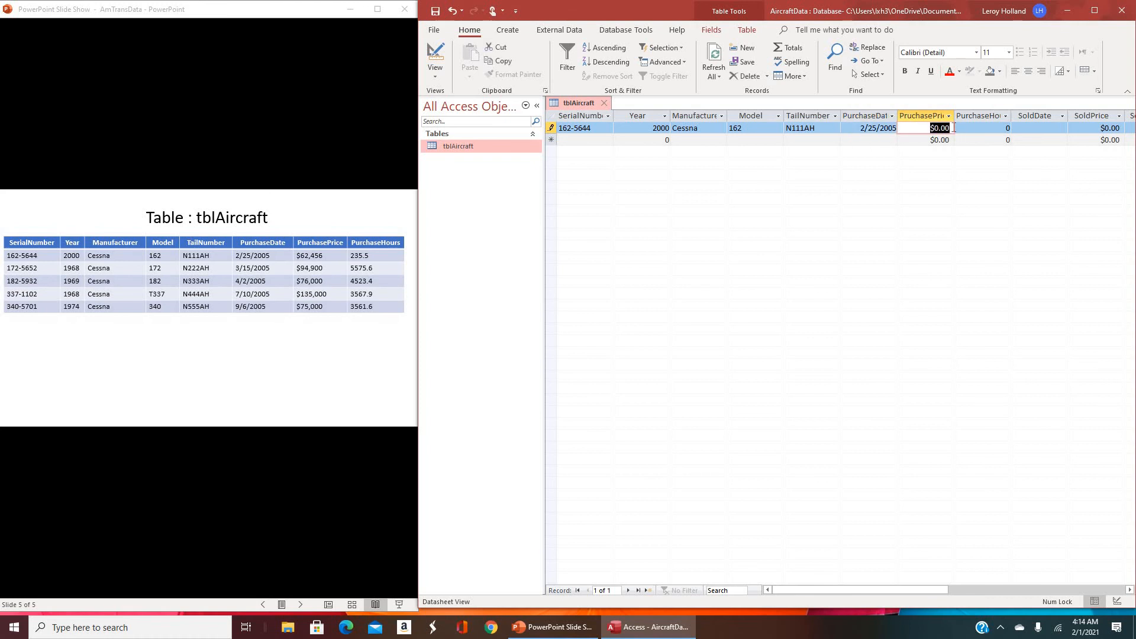
text(62456)
click(954, 128)
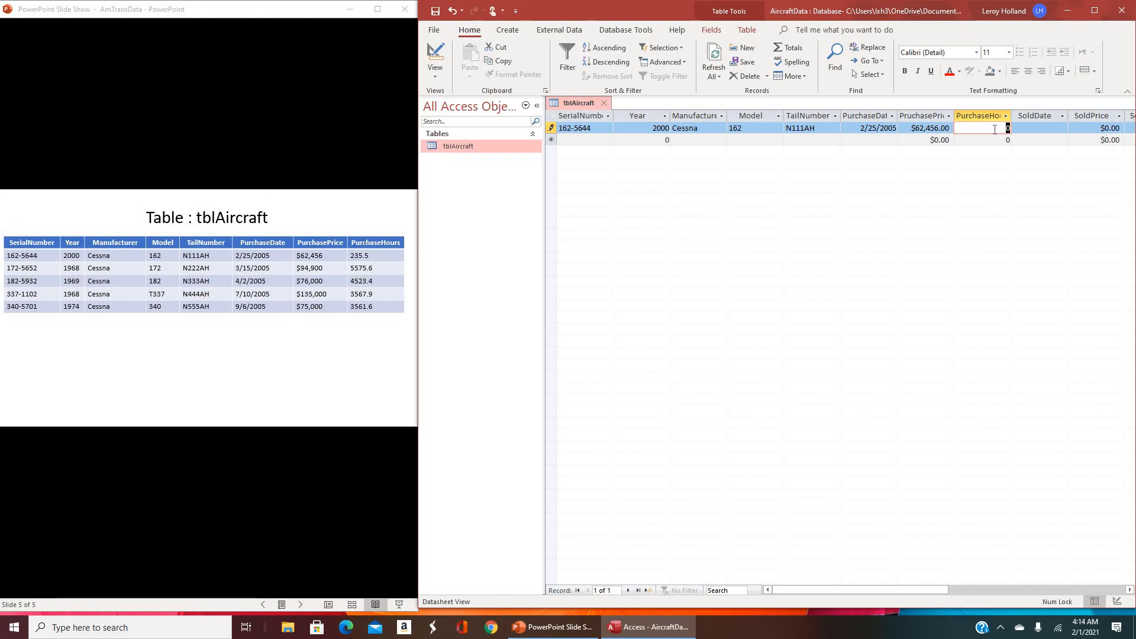
text(235.5)
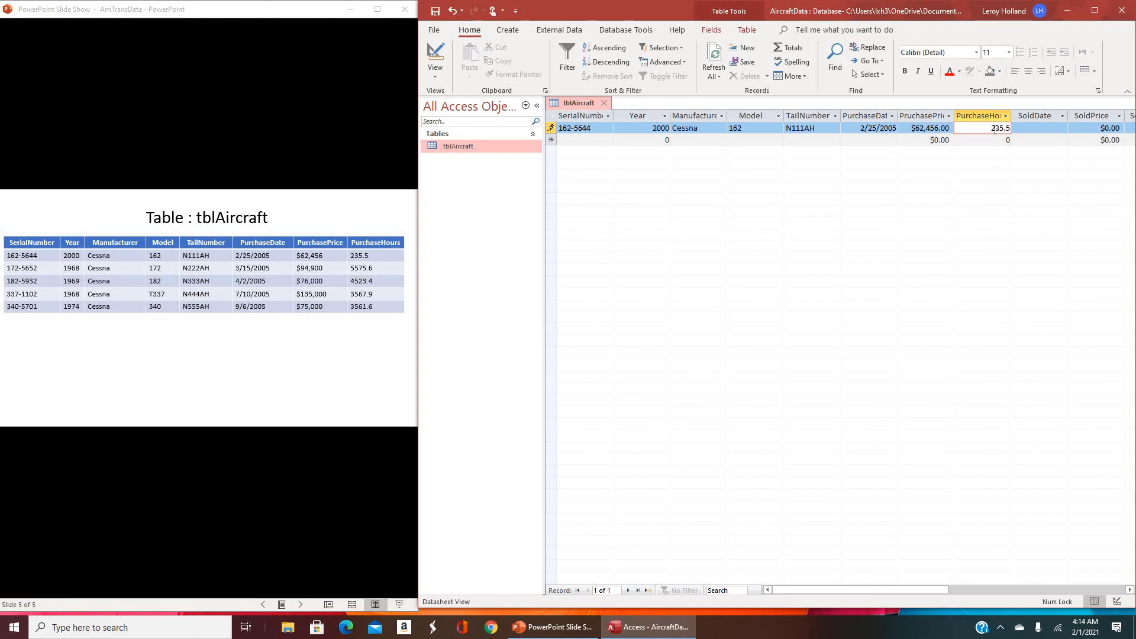
click(1052, 129)
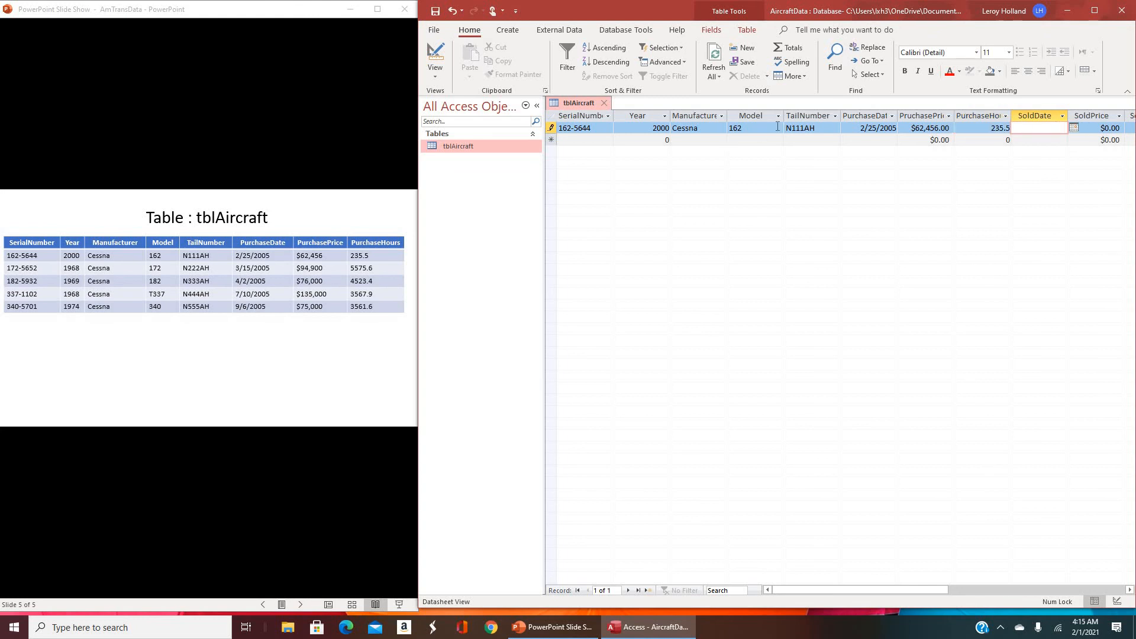
Step: Start the second aircraft record with SerialNumber 172-5652, Year 1965 and Manufacturer Cessna
click(576, 140)
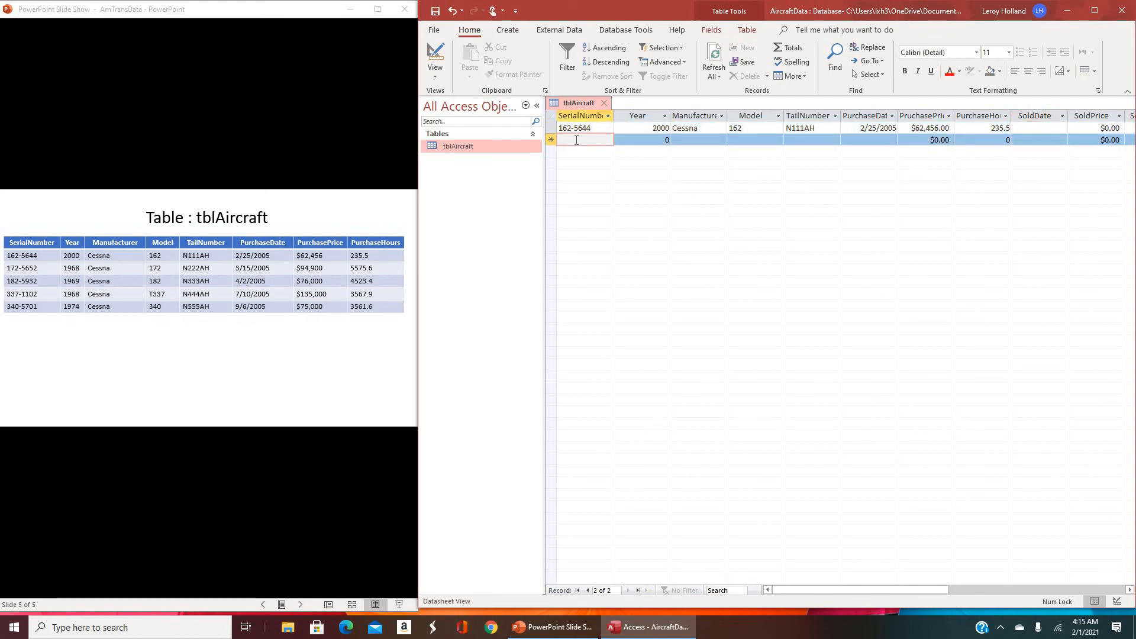
text(172)
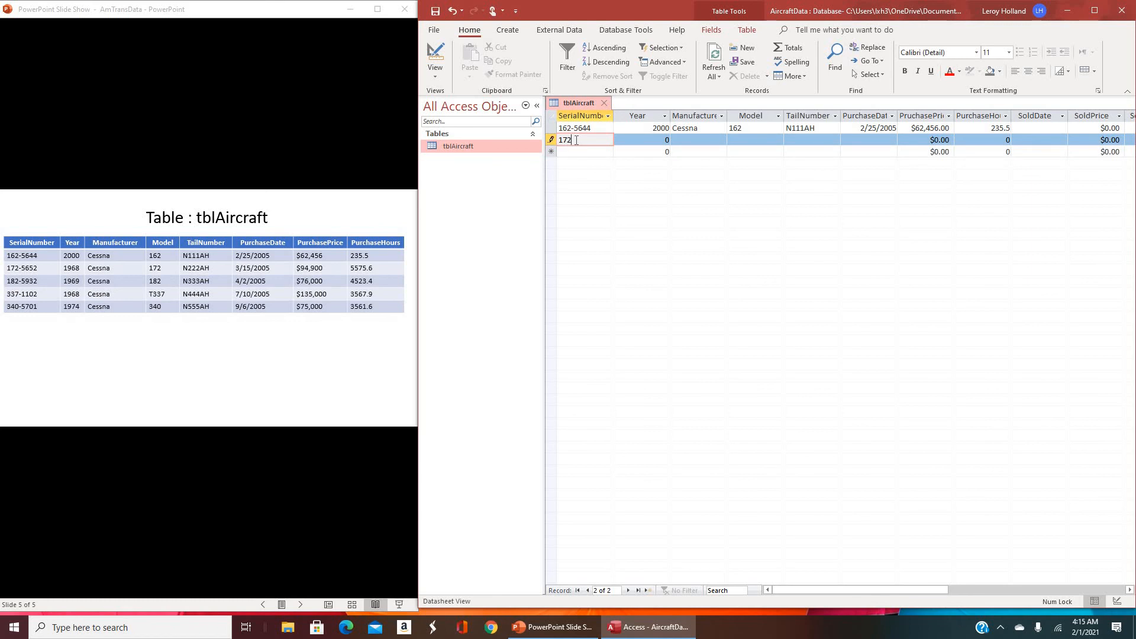
text(-5652)
key(Tab)
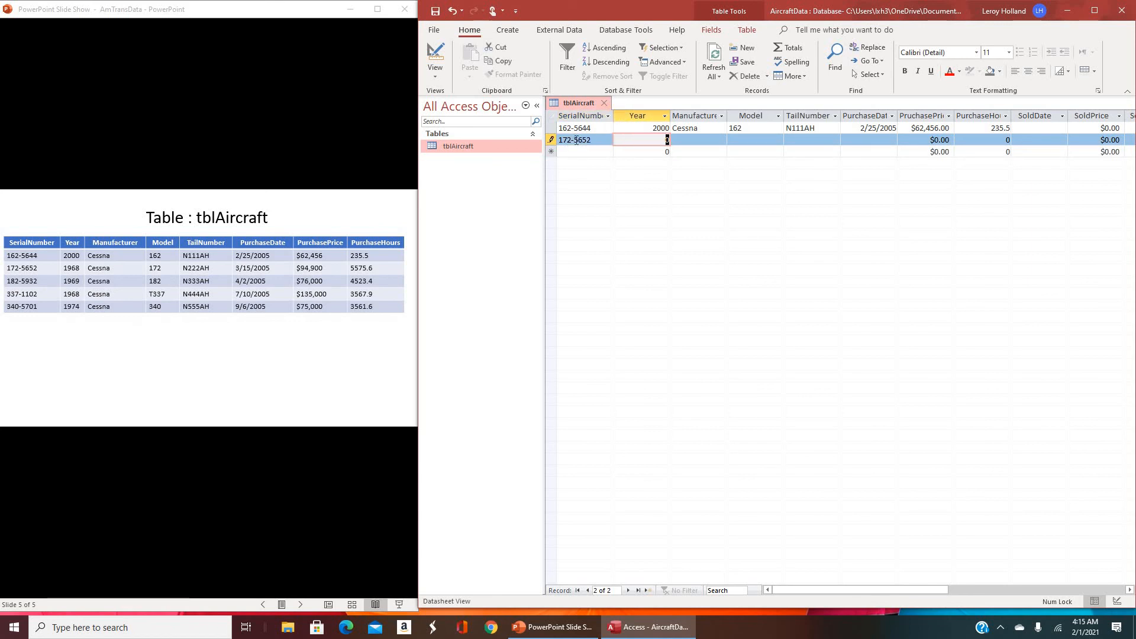
text(19)
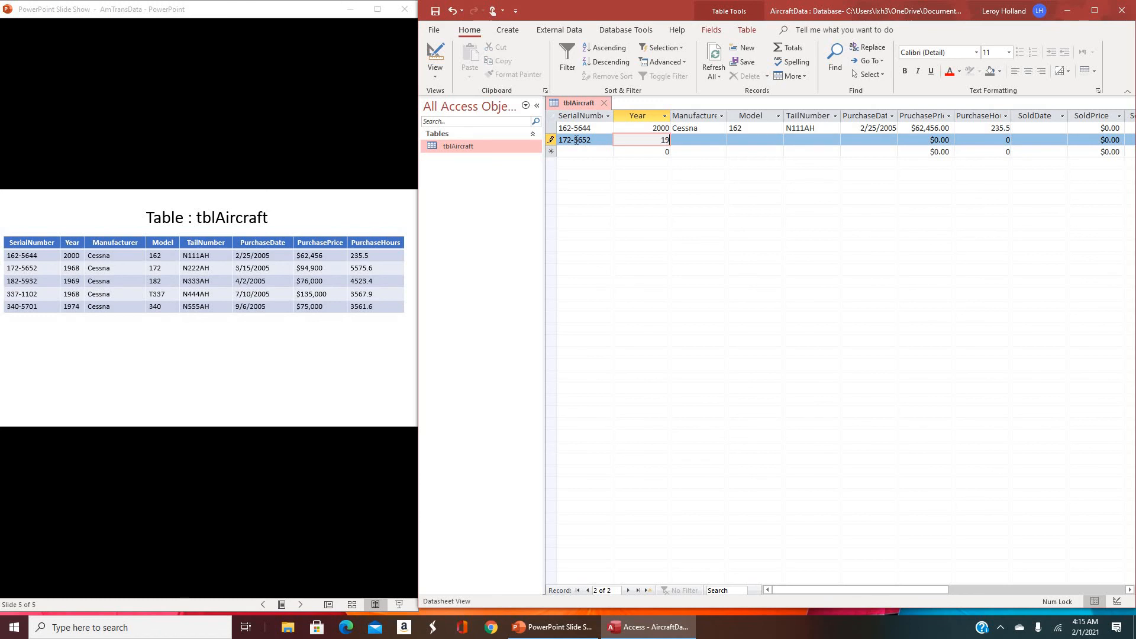
text(65)
key(Tab)
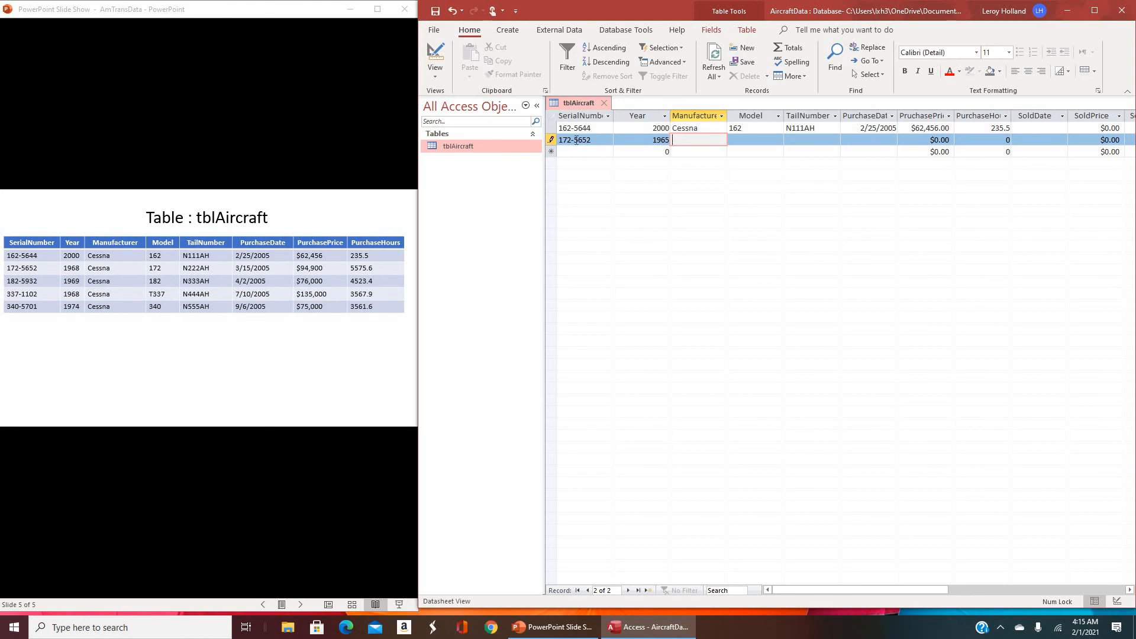
text(Cessna)
key(Tab)
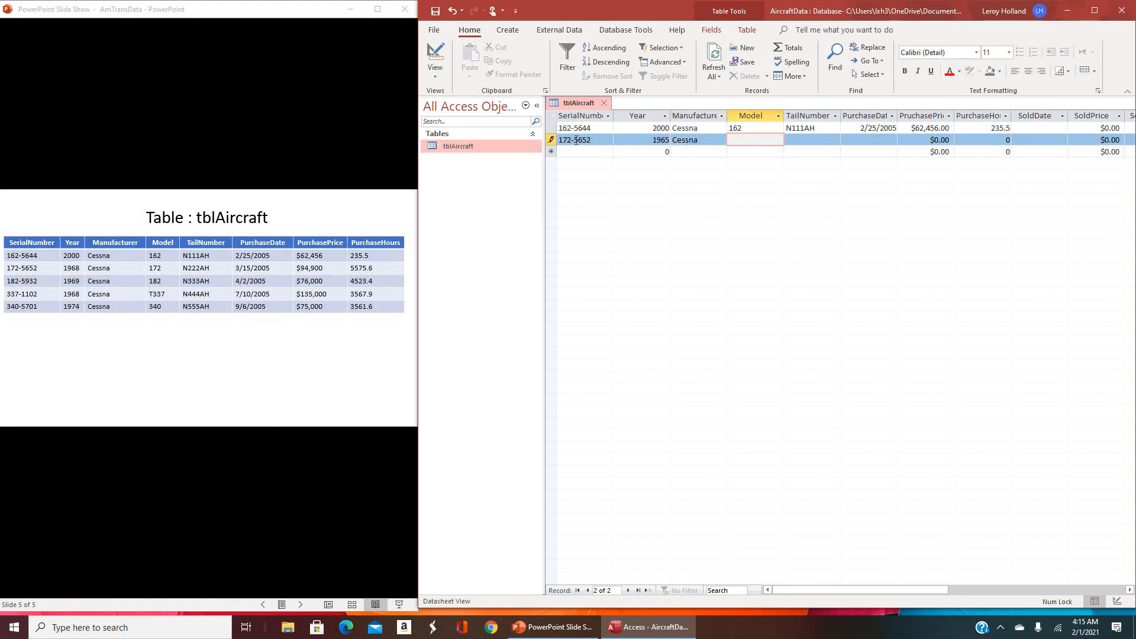
Step: Enter Model 172, TailNumber N222AH and purchase date 3/15/2005 in the second aircraft record
text(172)
key(Tab)
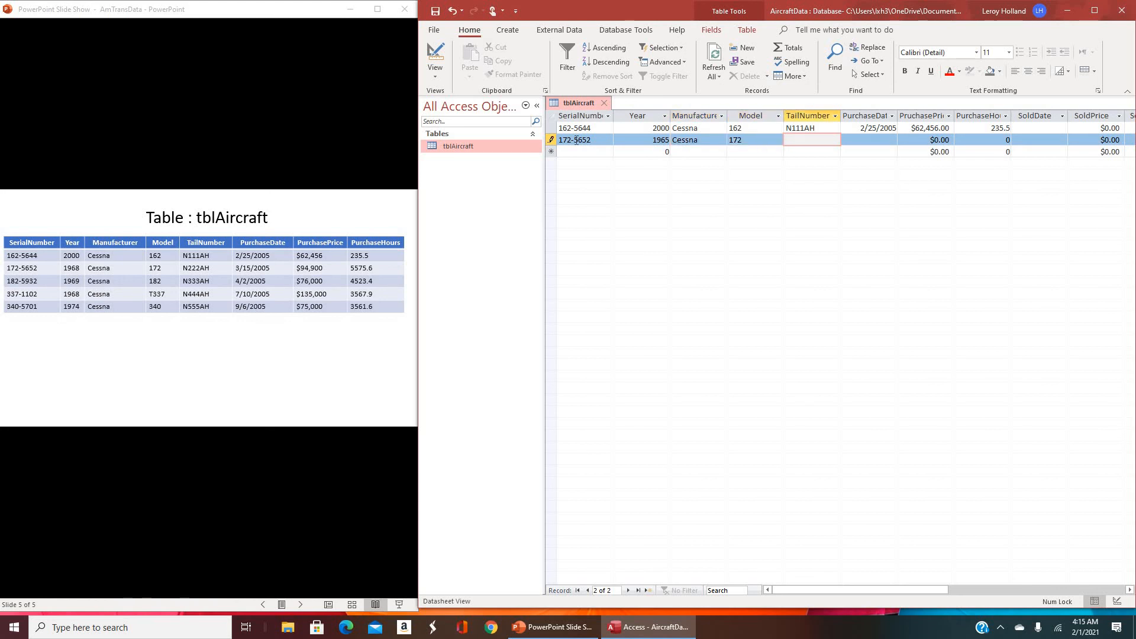
text(N222AH)
key(Tab)
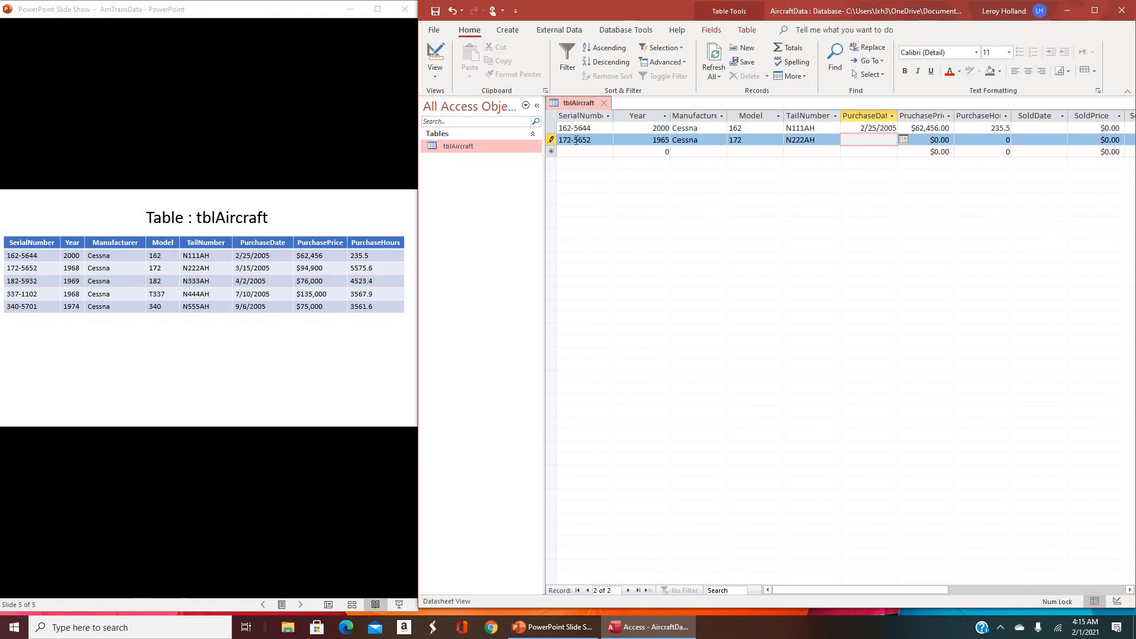
text(3/15/2005)
key(Tab)
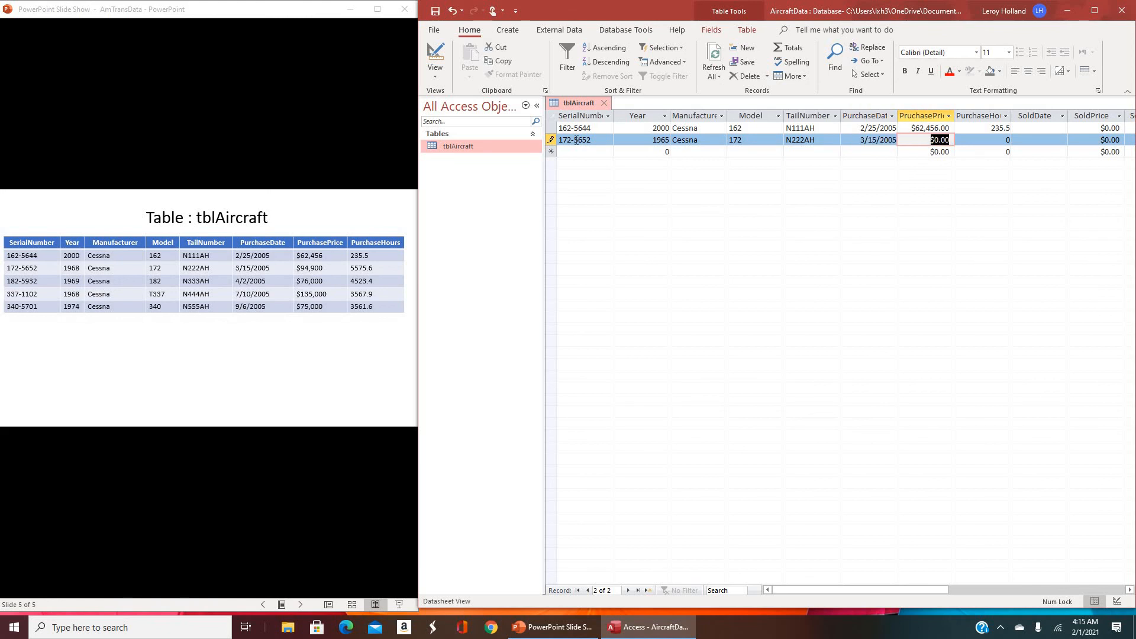
Step: Finish the second record with purchase price 94900 and 5575.6 purchase hours, leaving the sold fields at their defaults
text(94900)
key(Tab)
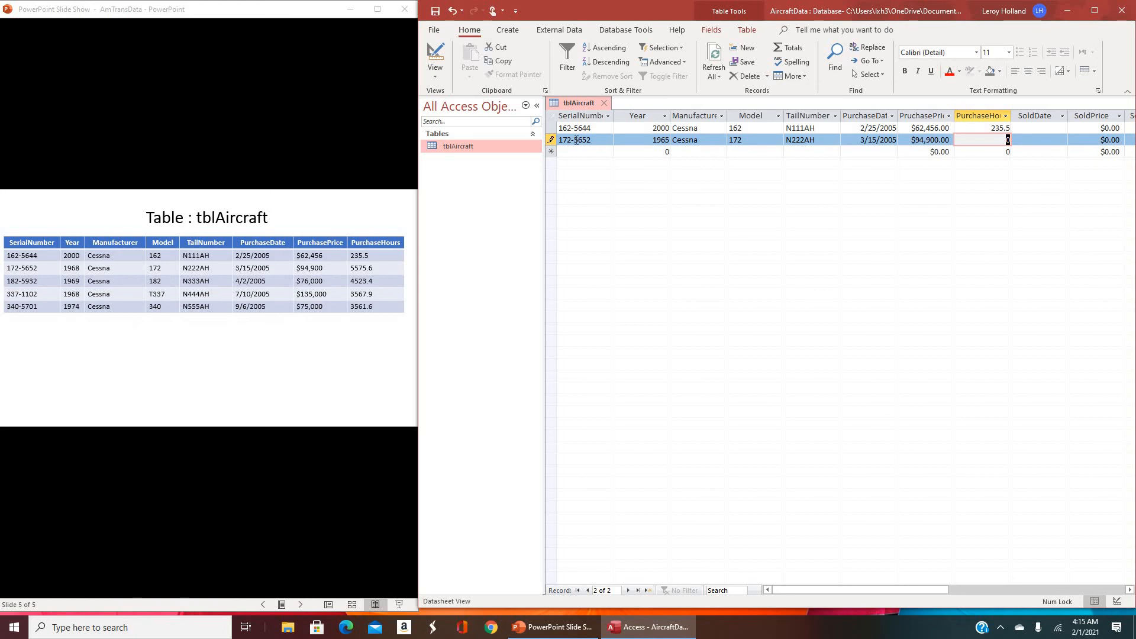
text(555)
key(BackSpace)
text(75.6)
key(Tab)
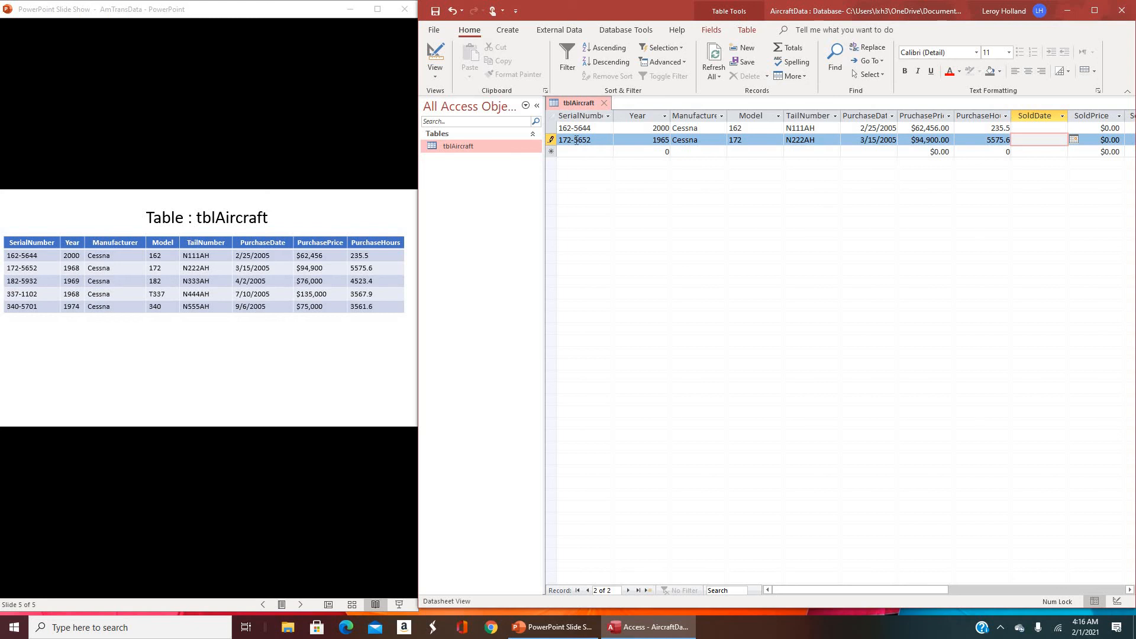
key(Tab)
key(Tab)
key(Tab)
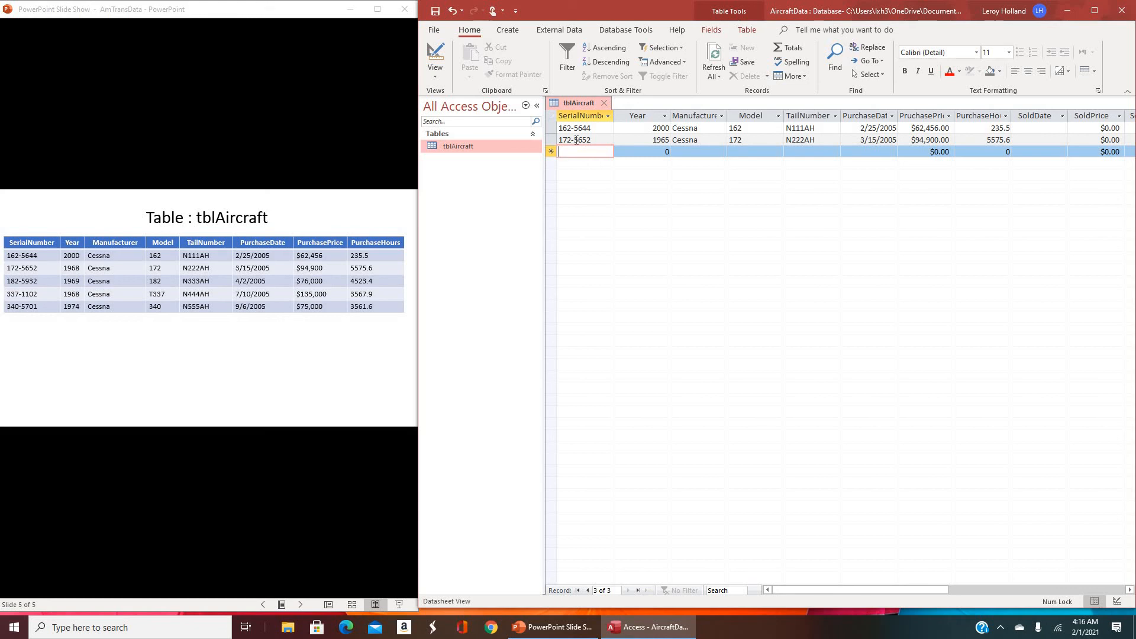
Step: Start the third aircraft record with SerialNumber 182-5935, Year 1969 and Manufacturer Cessna
text(182-)
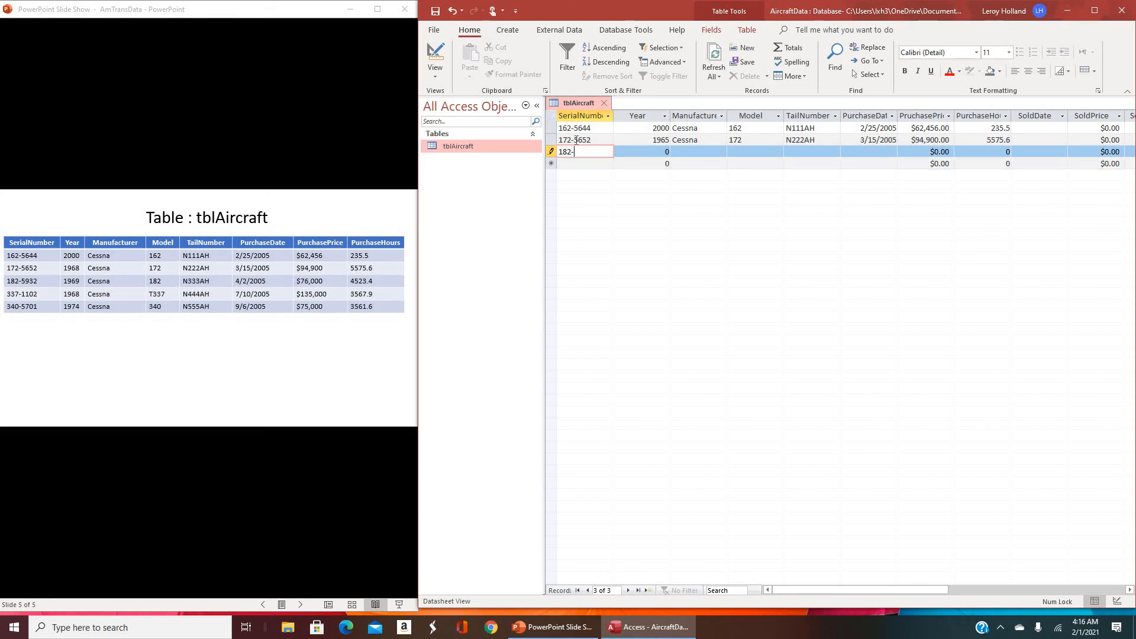
text(5935)
key(Tab)
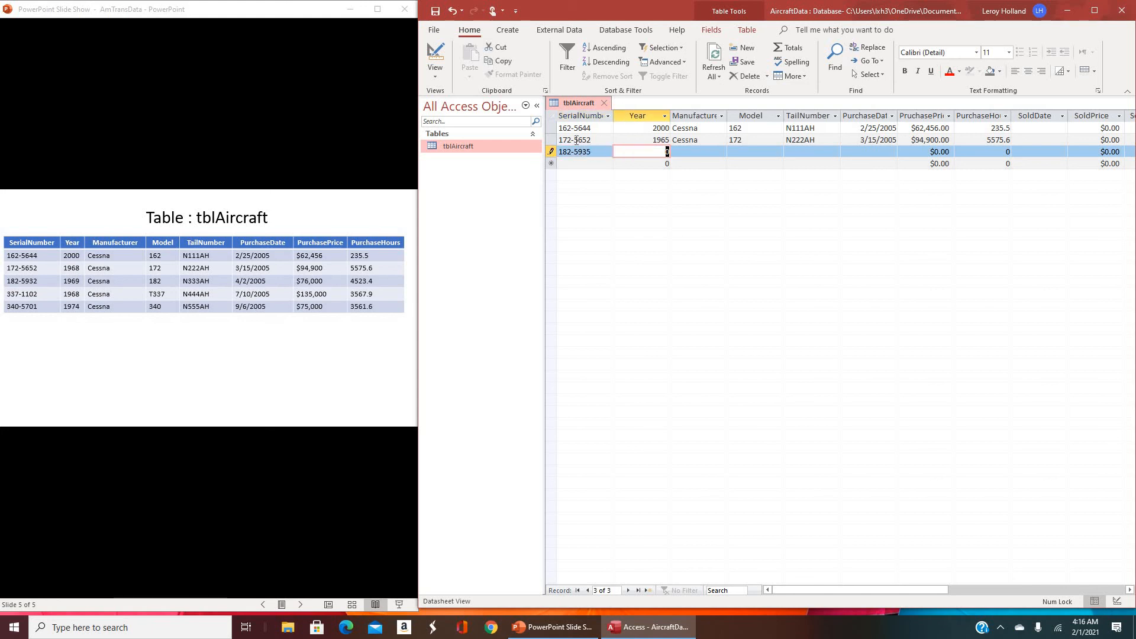
text(16)
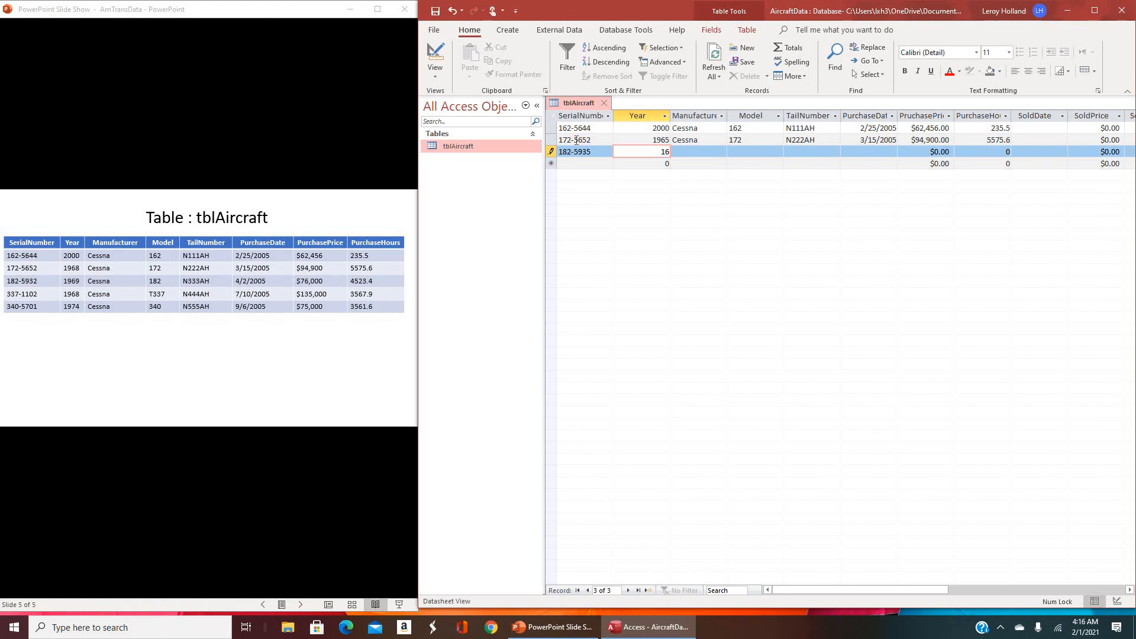
key(BackSpace)
text(968)
key(BackSpace)
text(9)
key(Tab)
text(Cessna)
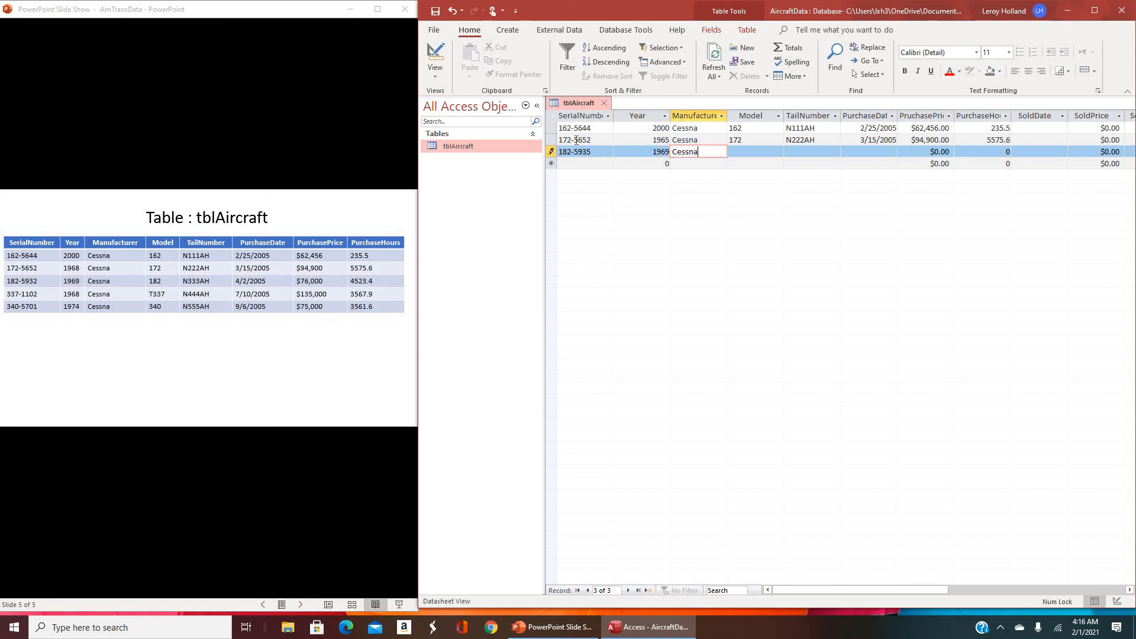
Step: Enter Model 182, TailNumber N333AH and purchase date 4/2/2005 in the third aircraft record
key(Tab)
text(182)
key(Tab)
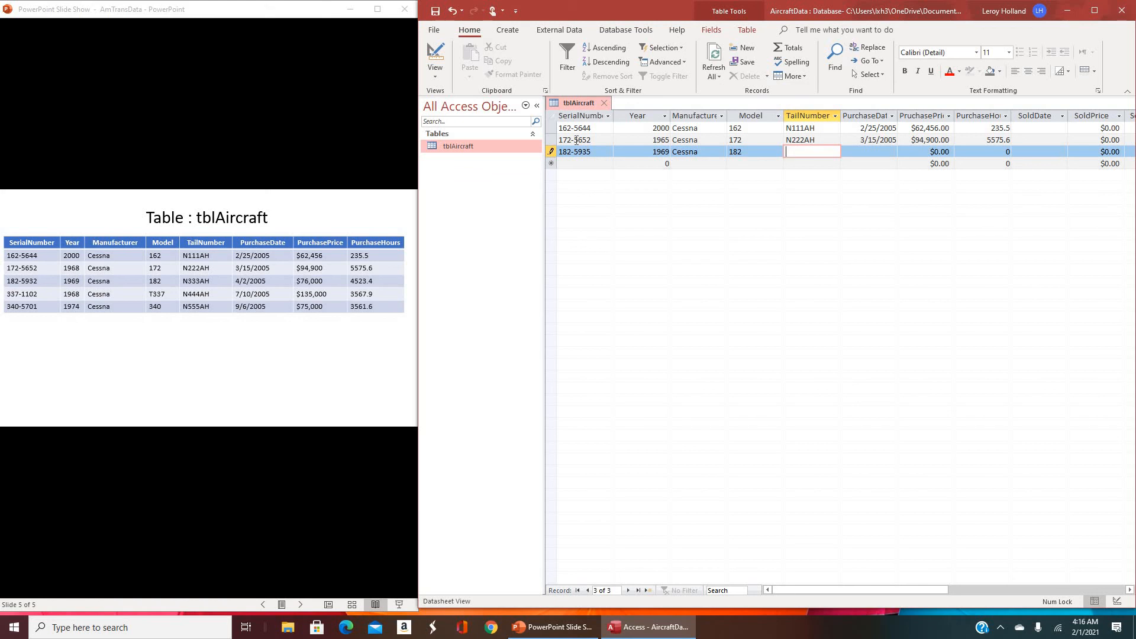
text(N333AH)
key(Tab)
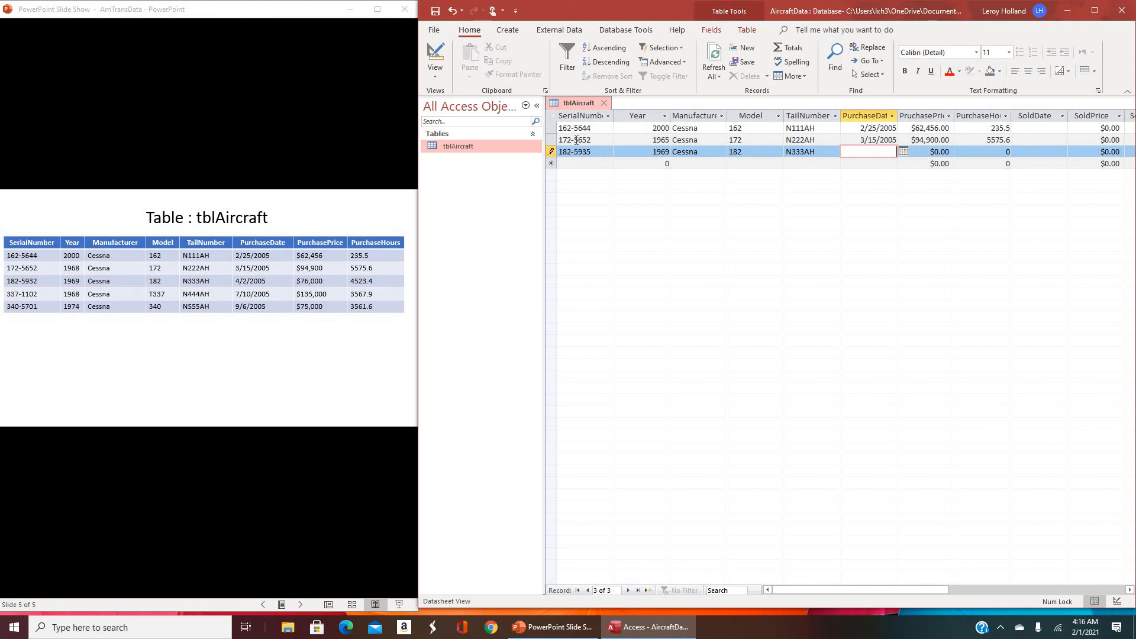
text(0)
key(BackSpace)
text(4/2/2005)
key(Tab)
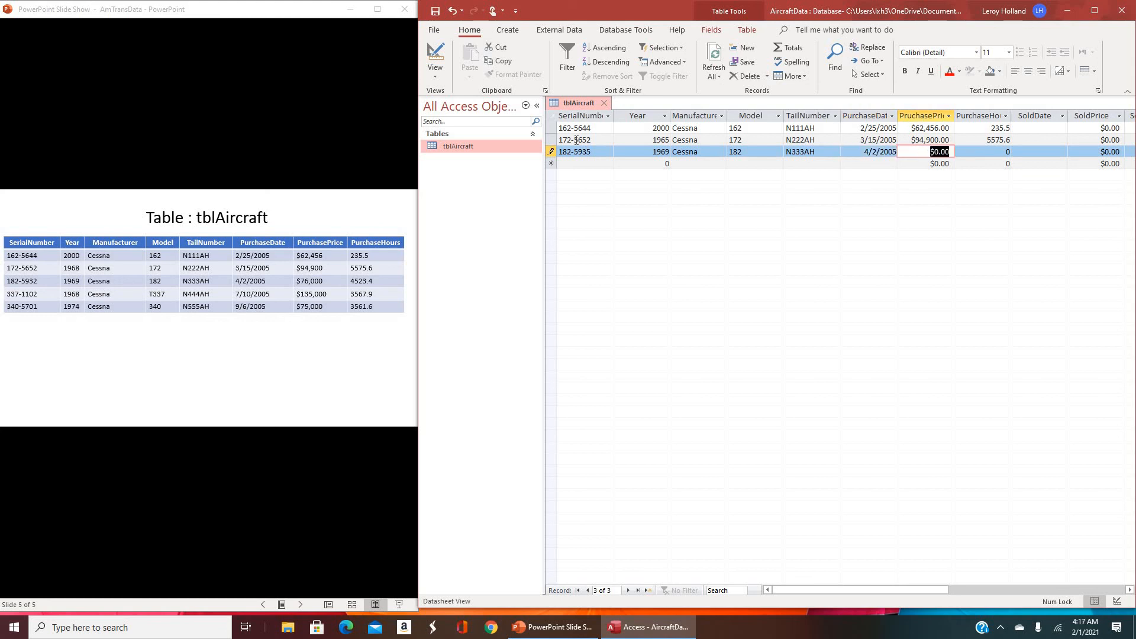
Step: Finish the third record with purchase price 76,000 and 4523.4 purchase hours, leaving the sold fields at their defaults
text(76,)
text(000)
key(Tab)
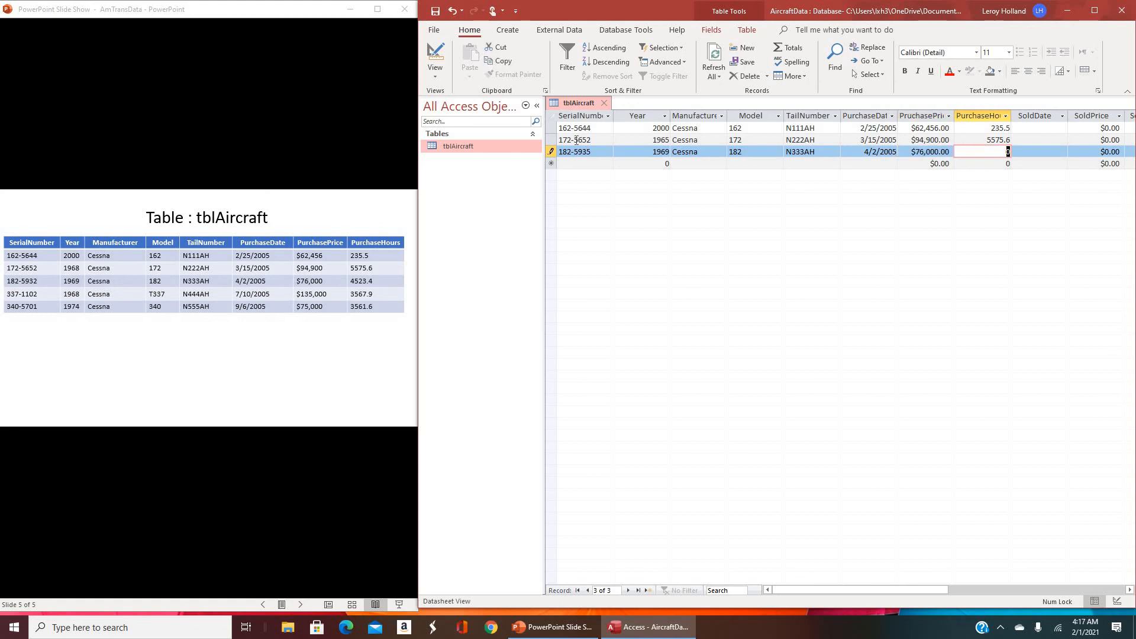
text(4523.4)
key(Tab)
key(Tab)
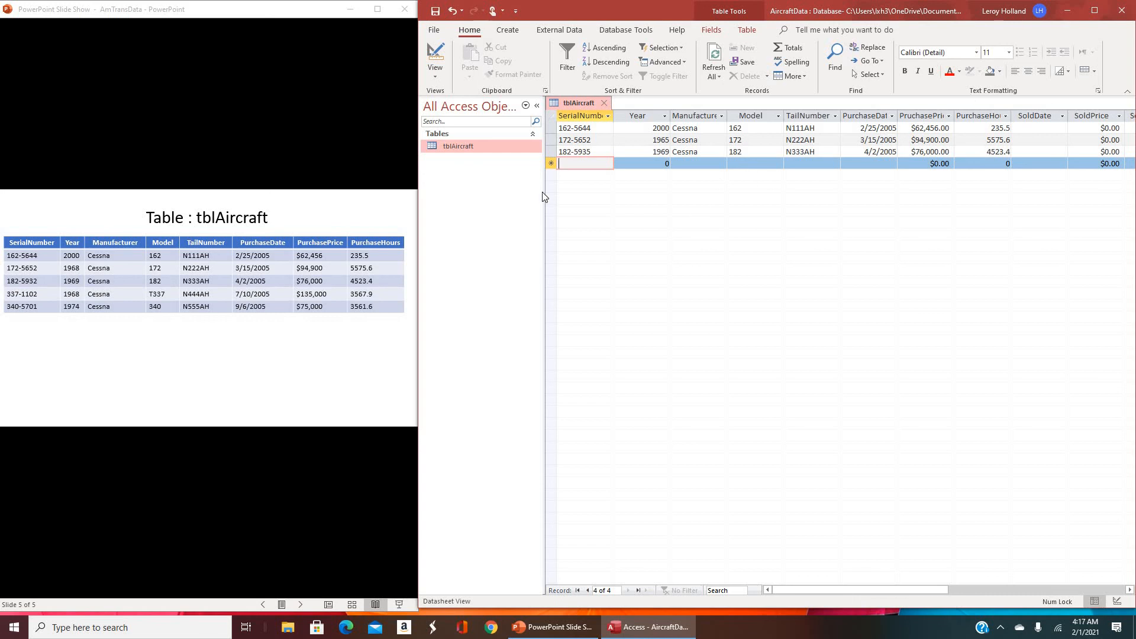
Step: Maximize the database window and view the full tblAircraft datasheet with the Navigation Pane collapsed, restoring the pane when done
click(538, 106)
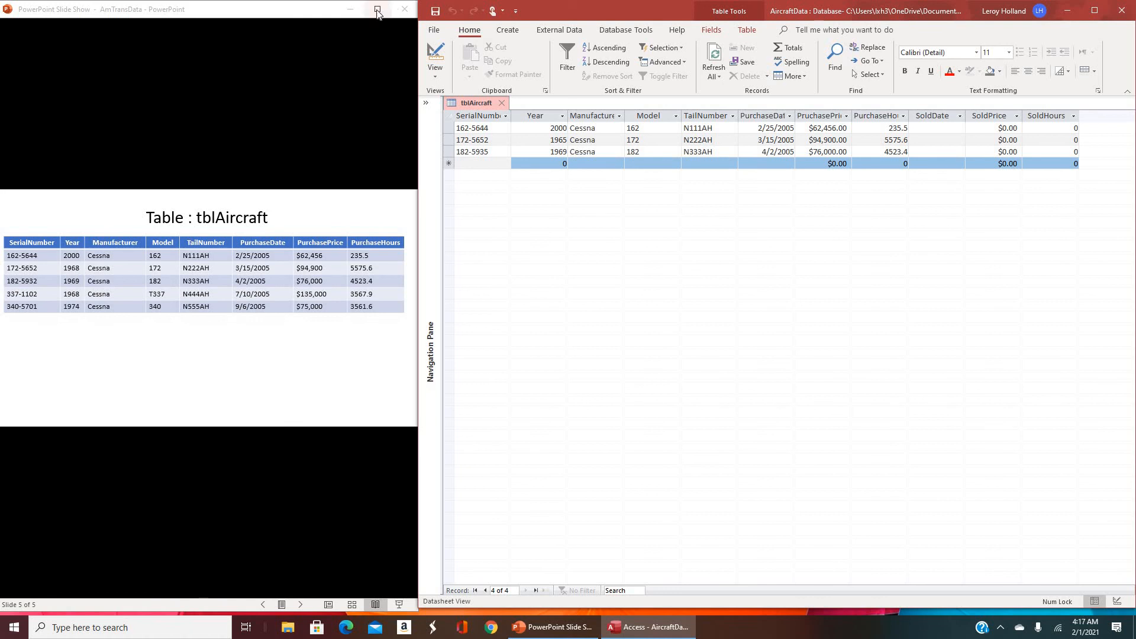
click(1095, 10)
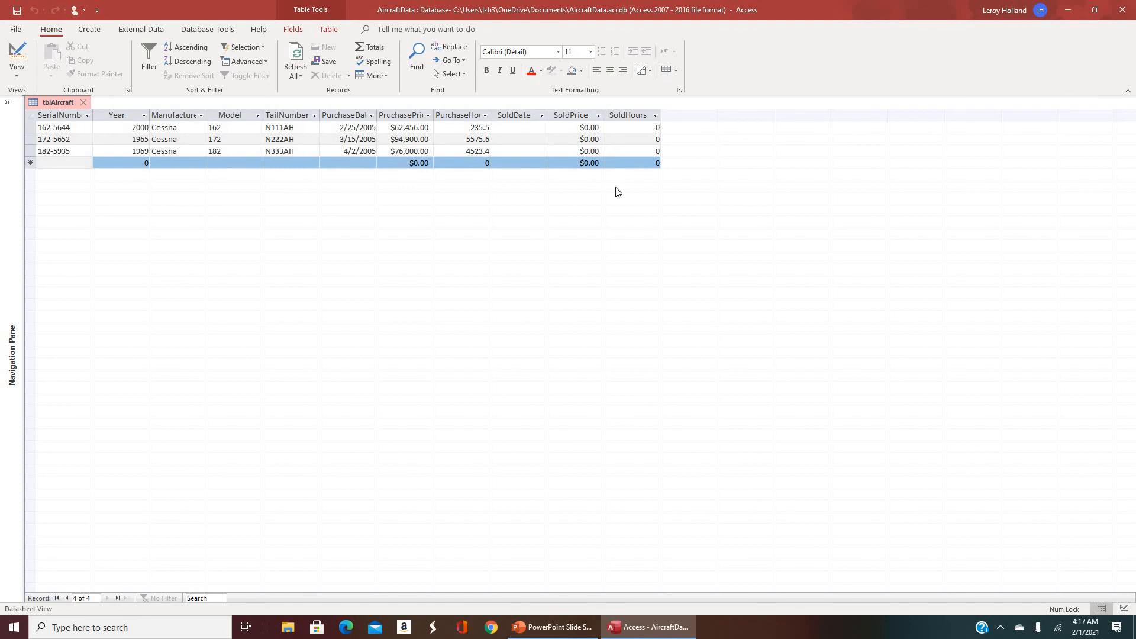
click(10, 105)
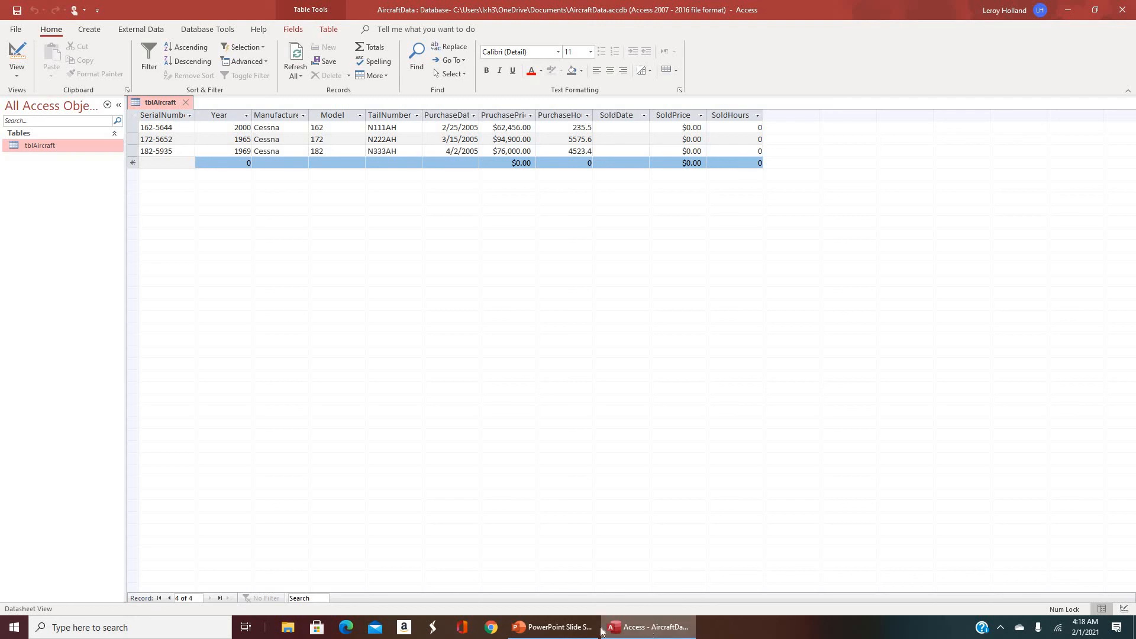
mouse_move(568, 631)
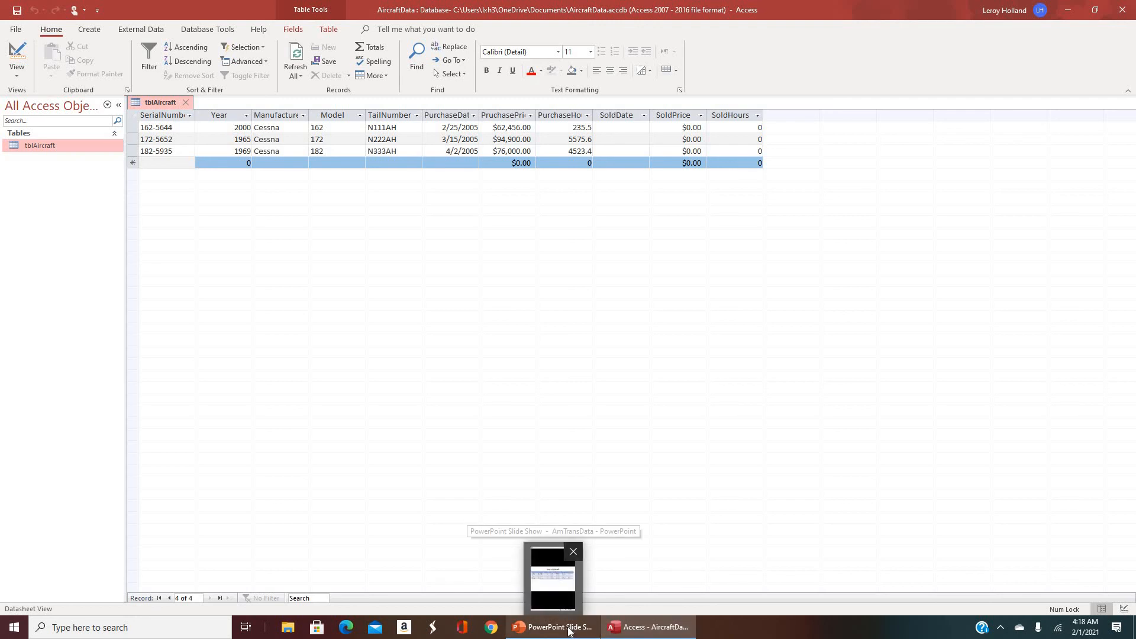